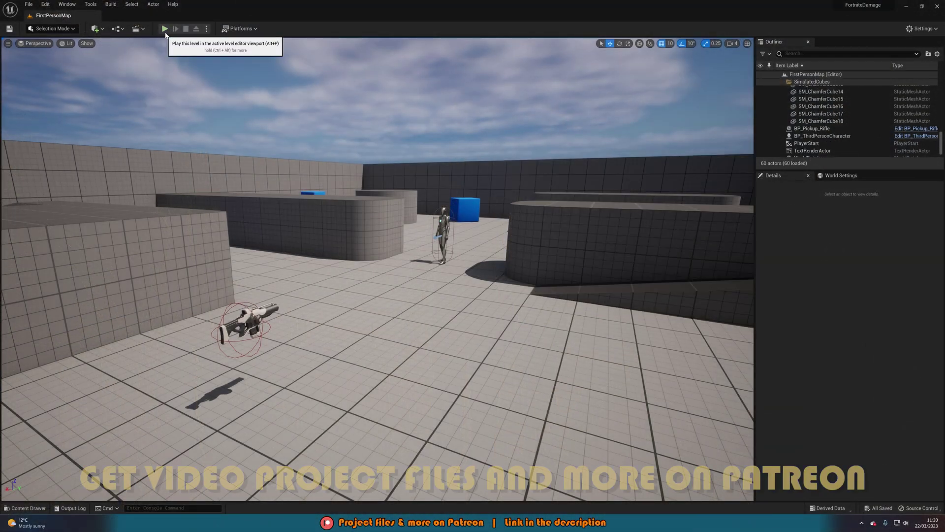
Play the level, pick up the floating rifle and shoot the mannequin repeatedly to watch the damage numbers
left_click(165, 29)
left_click(370, 255)
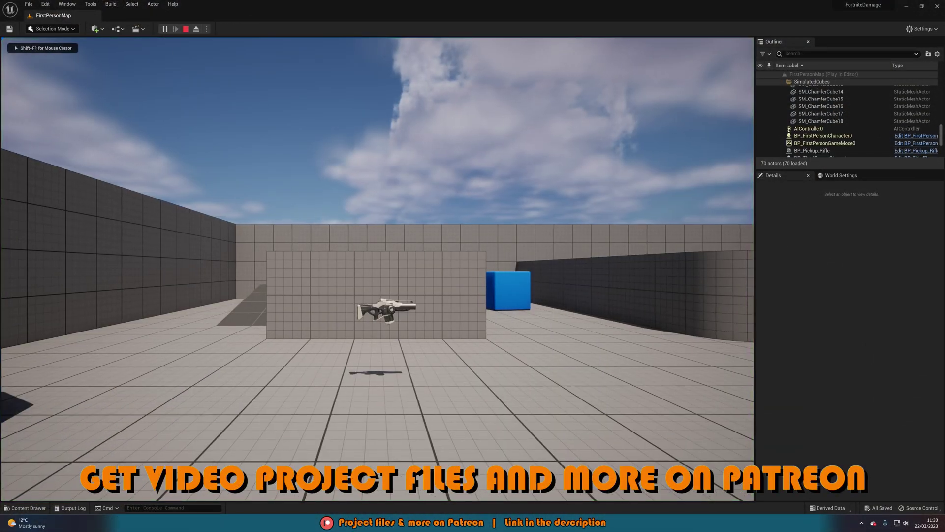
key("w")
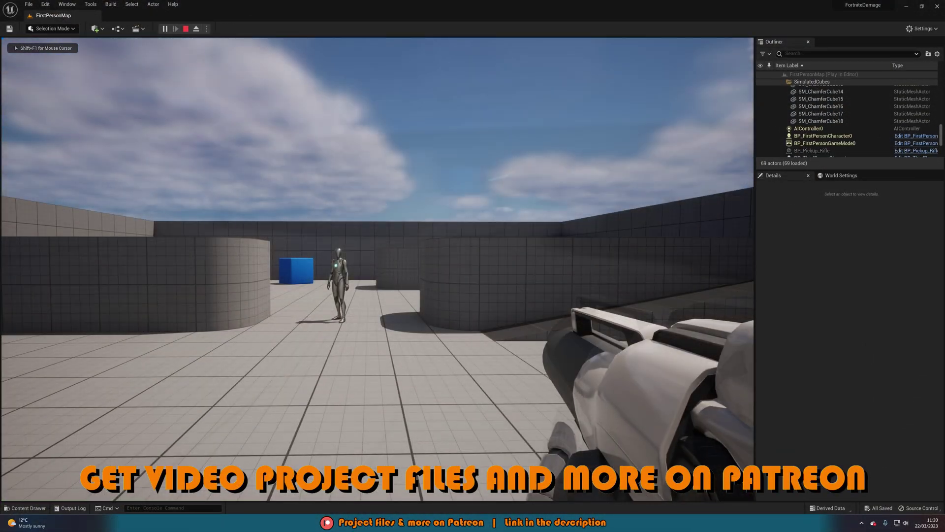
key("w")
left_click(378, 269)
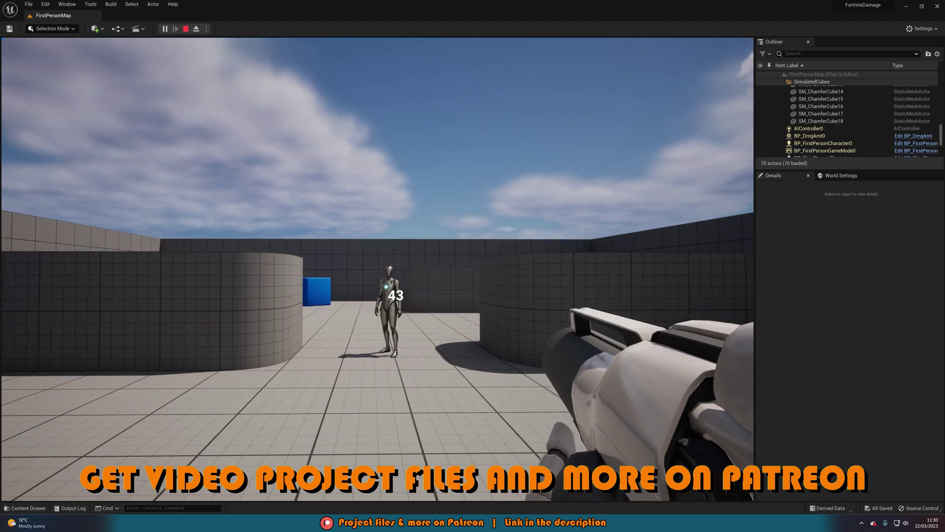
left_click(377, 268)
left_click(378, 269)
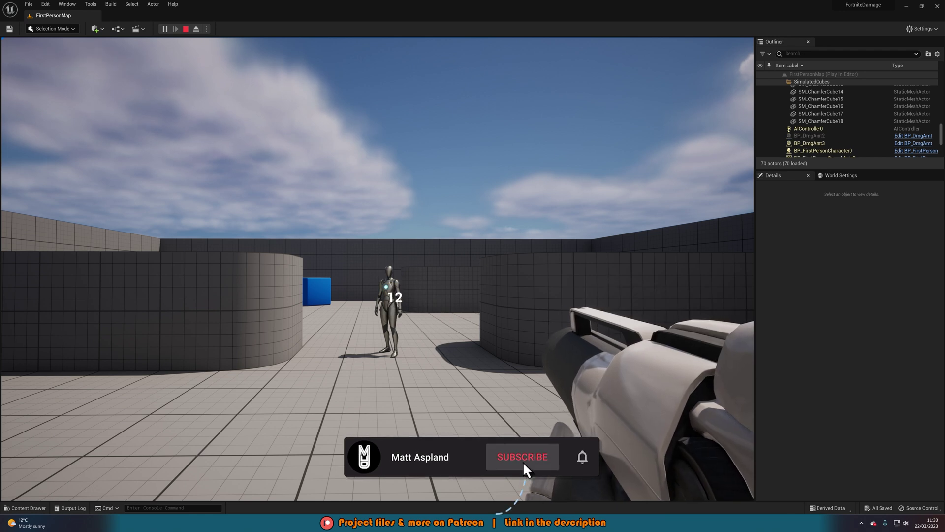
left_click(377, 269)
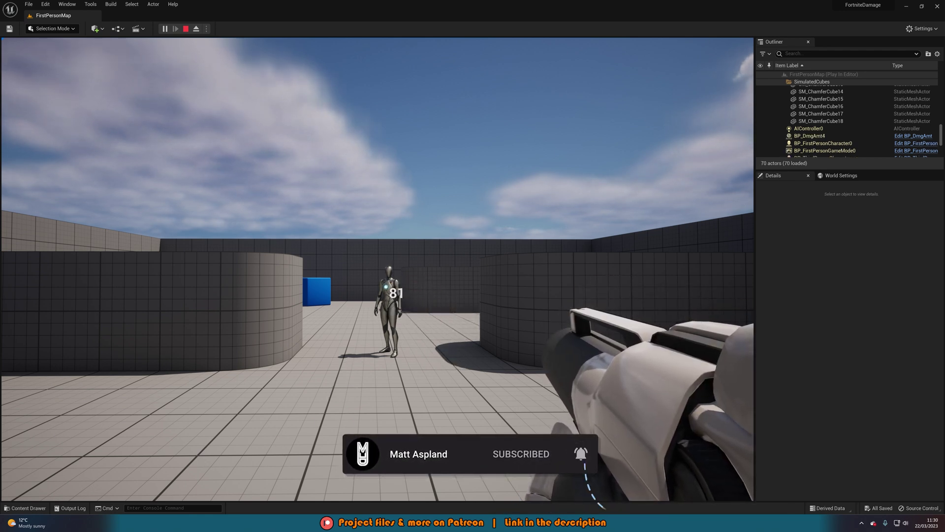
left_click(378, 269)
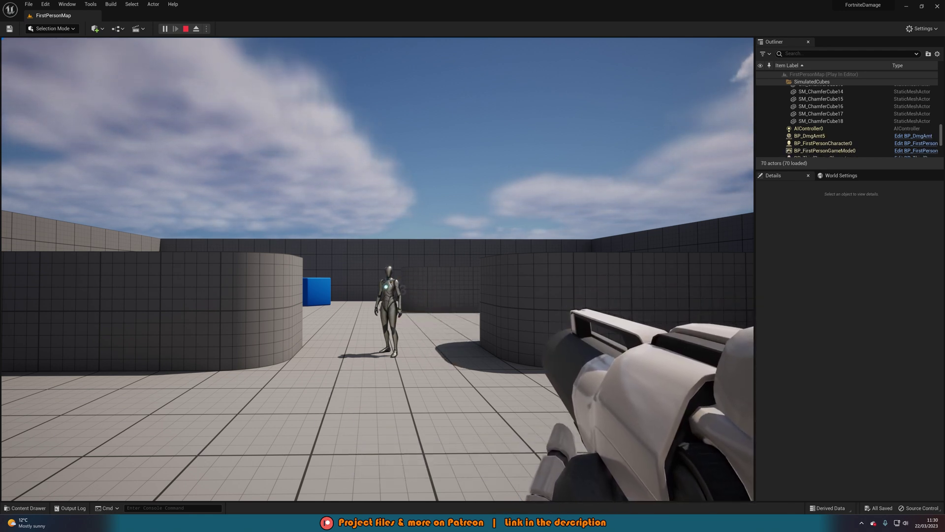
left_click(378, 269)
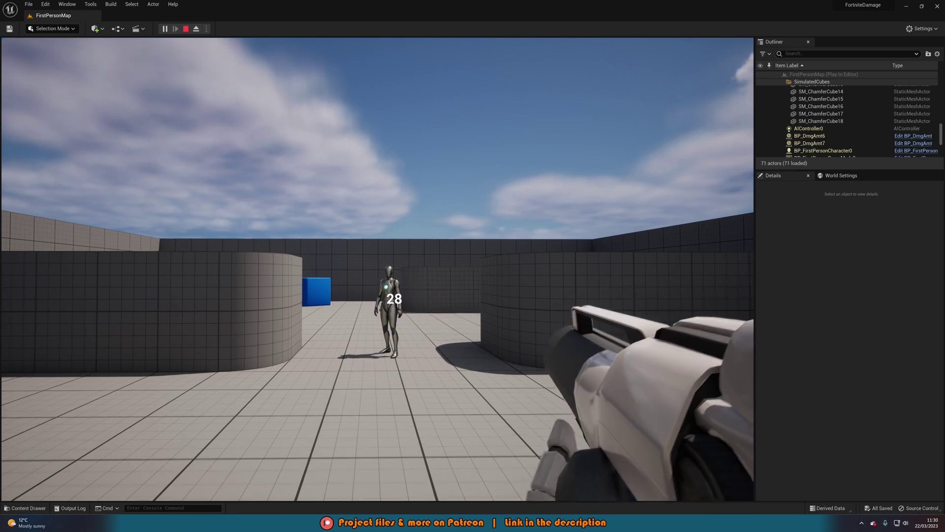
Move around the mannequin while shooting it from different angles and distances to check the damage numbers, and end the play session
key("w")
key("a")
left_click(377, 269)
left_click(377, 269)
key("d")
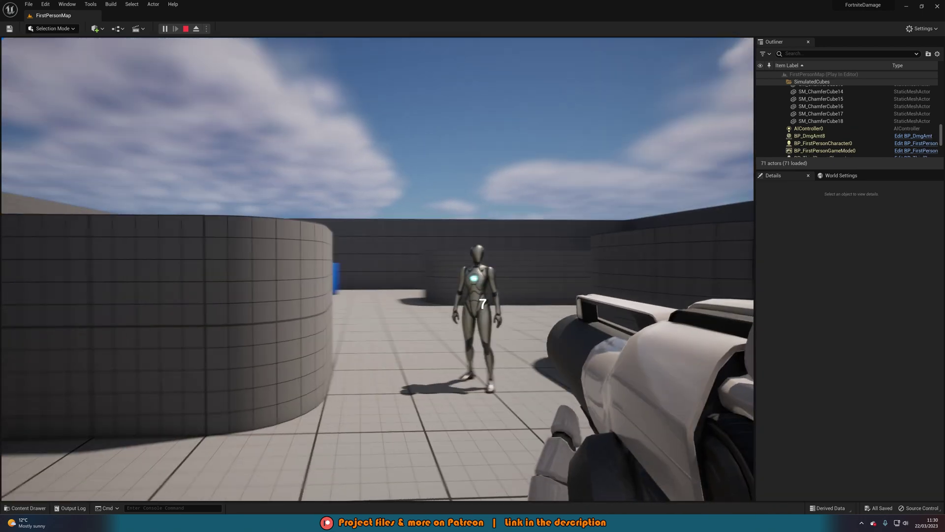
left_click(377, 269)
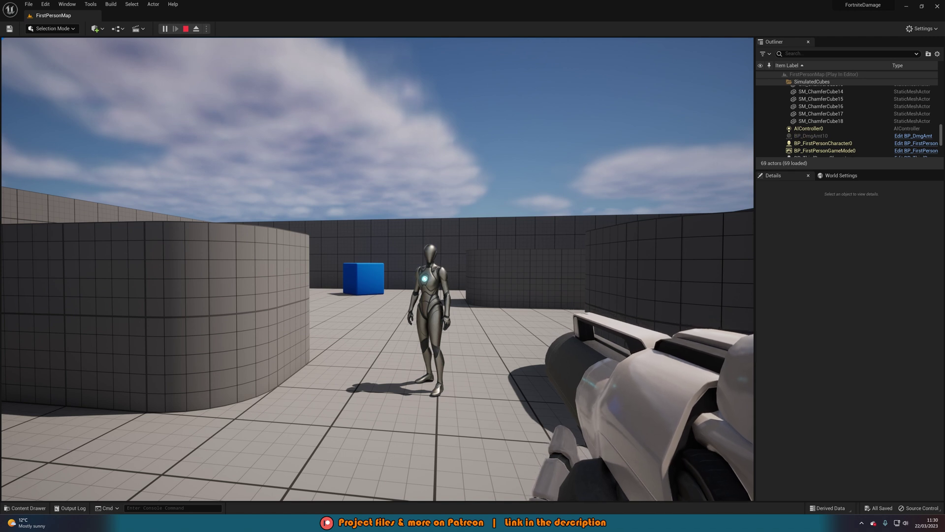
left_click(378, 269)
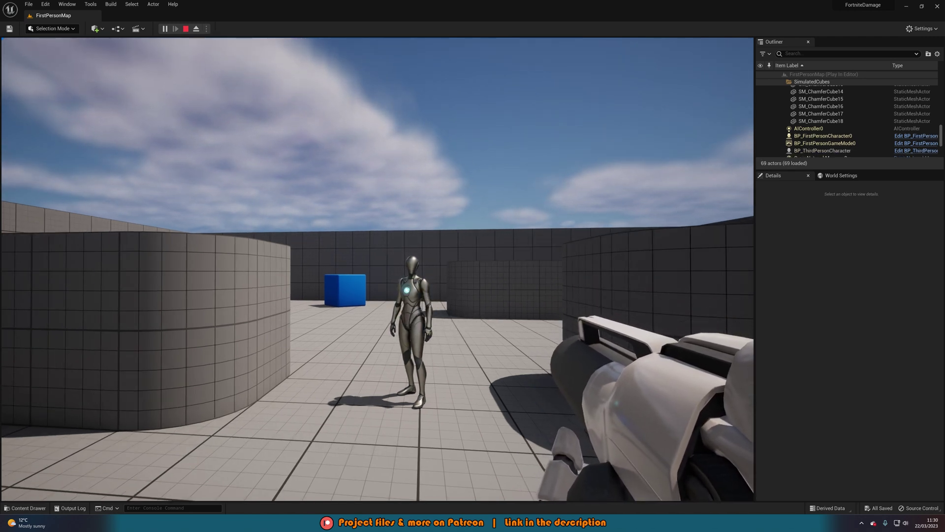
left_click(378, 269)
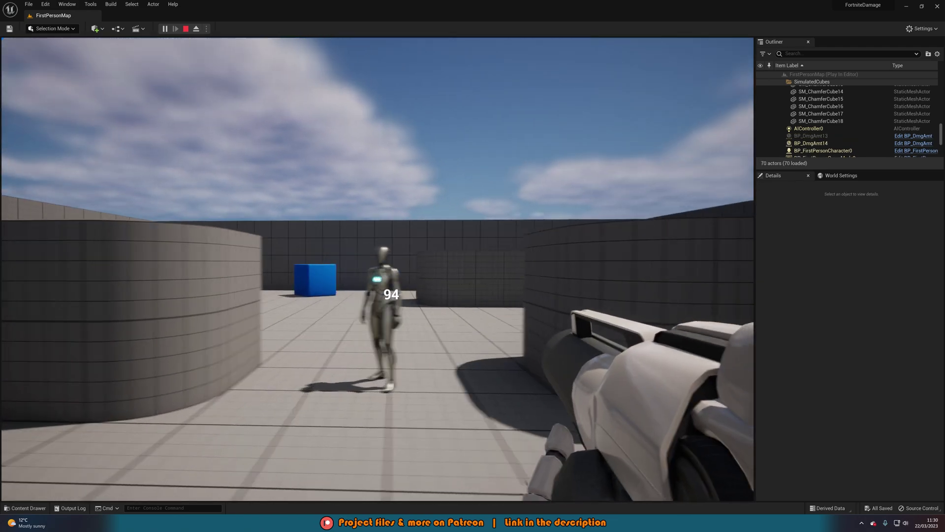
left_click(378, 269)
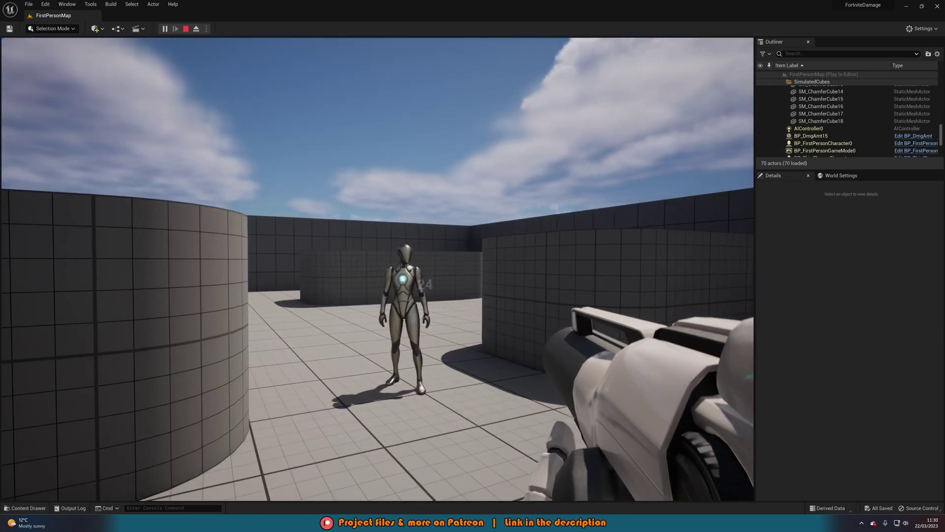
left_click(378, 269)
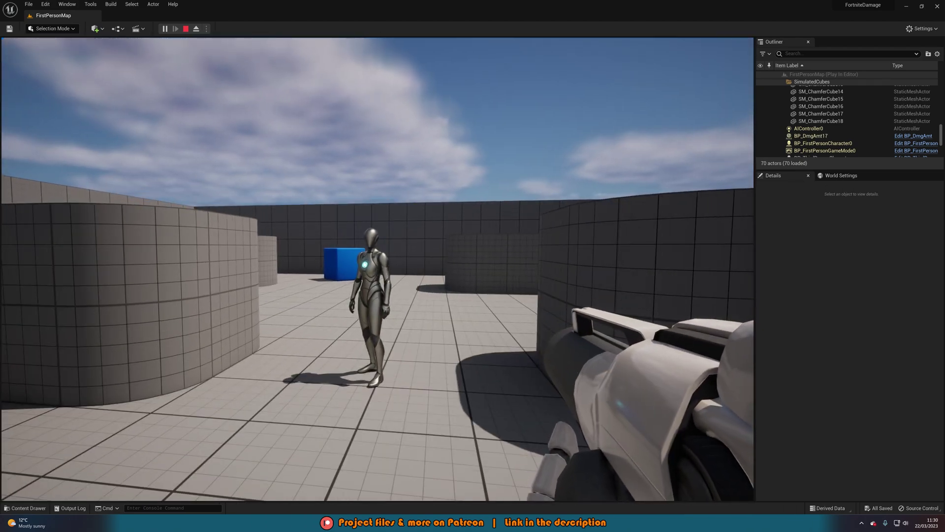
left_click(377, 269)
key("d")
left_click(378, 268)
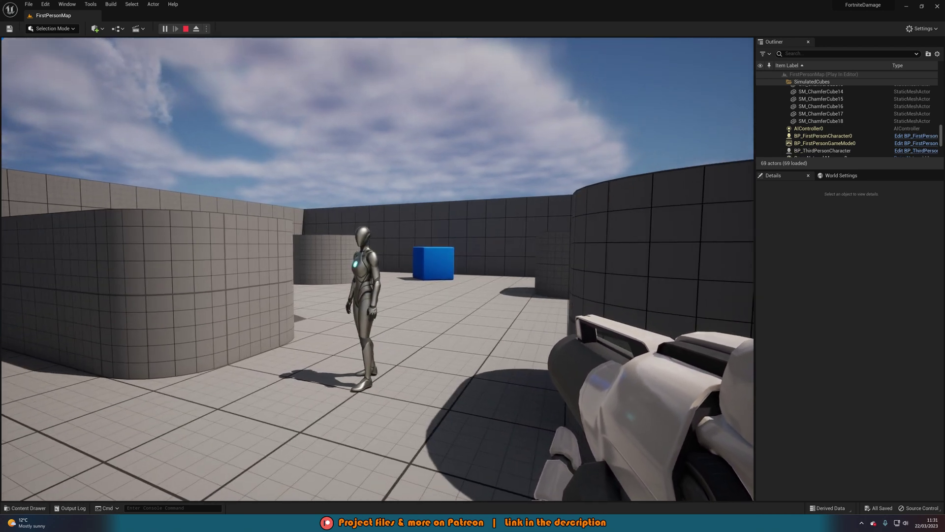
left_click(377, 269)
left_click(377, 269)
key("s")
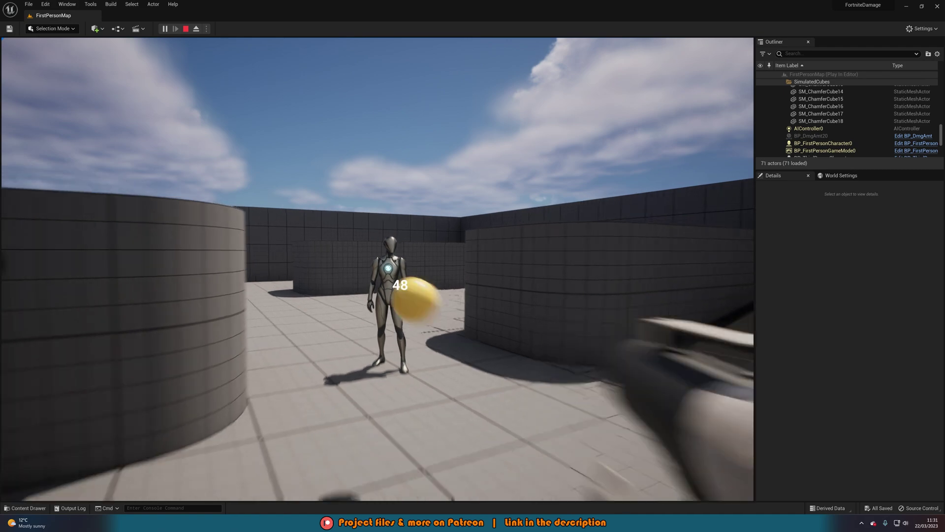
left_click(378, 269)
left_click(378, 269)
key("d")
left_click(378, 269)
left_click(377, 269)
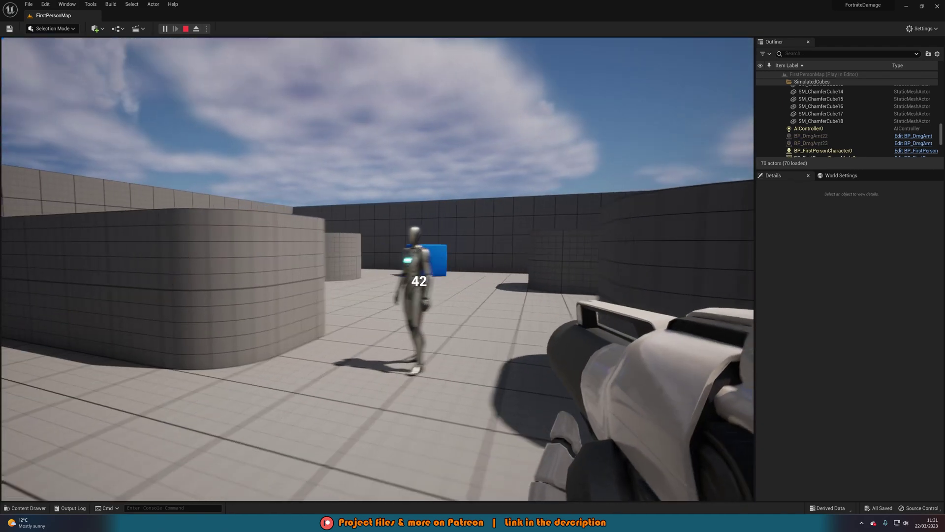
left_click(378, 269)
left_click(377, 269)
key("a")
left_click(377, 269)
left_click(378, 269)
left_click(377, 268)
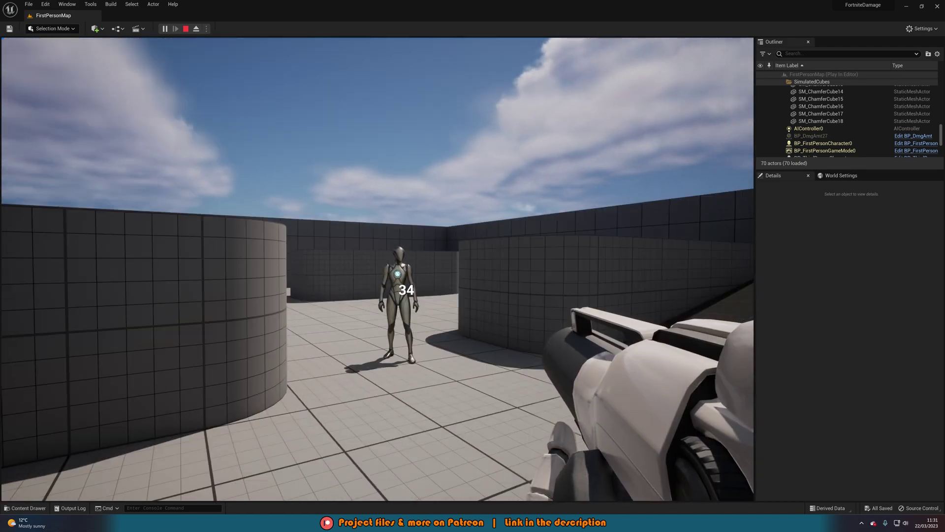
key("w")
left_click(378, 268)
key("a")
key("s")
left_click(378, 269)
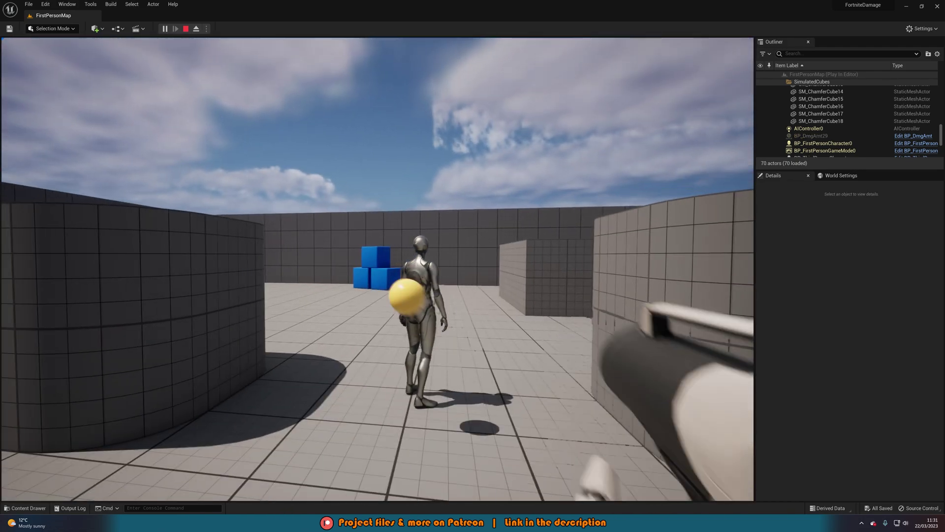
left_click(378, 269)
key("w")
left_click(377, 269)
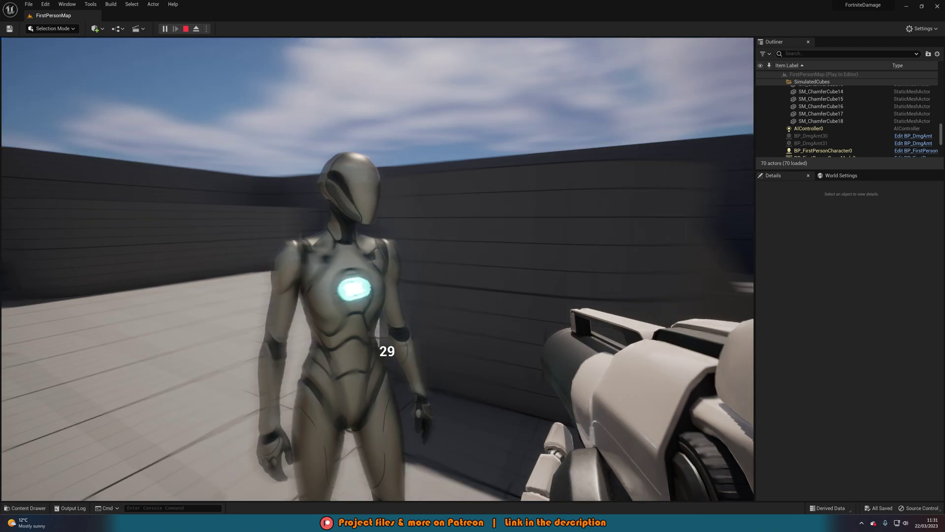
left_click(378, 269)
left_click(378, 269)
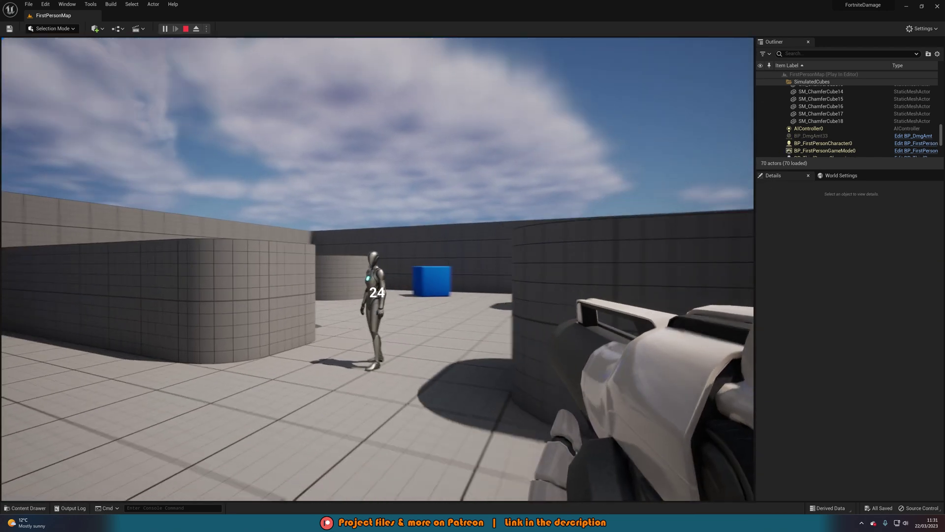
left_click(378, 269)
key("Escape")
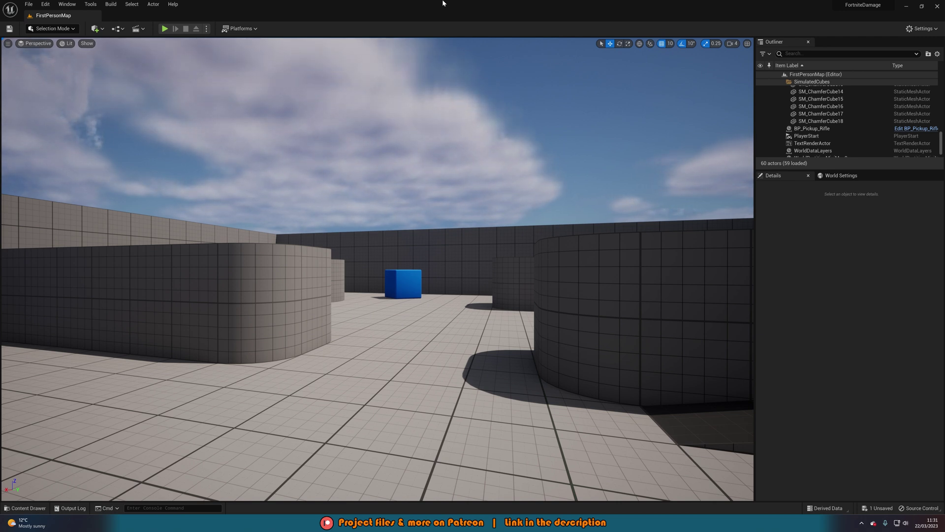
Create a User Widget blueprint named W_DmgAmt in the Content folder and open it
key("ctrl+space")
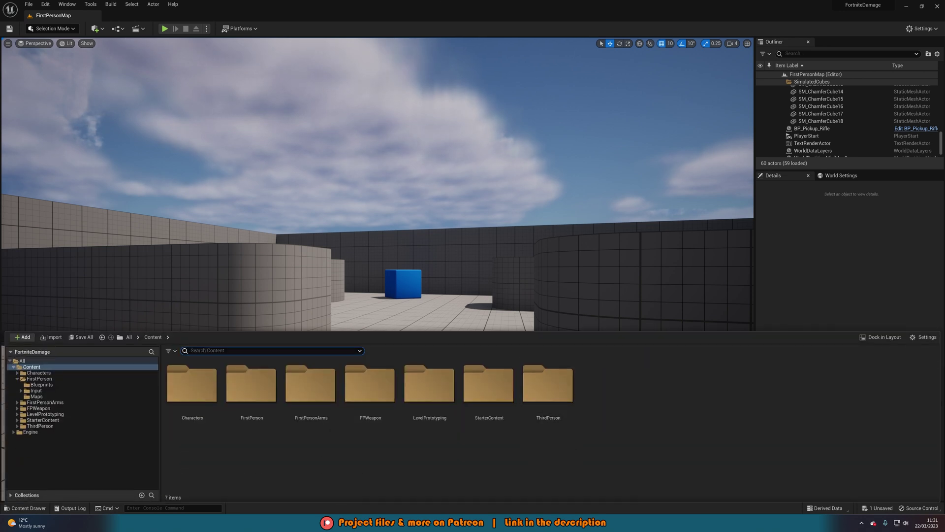
right_click(525, 456)
mouse_move(561, 446)
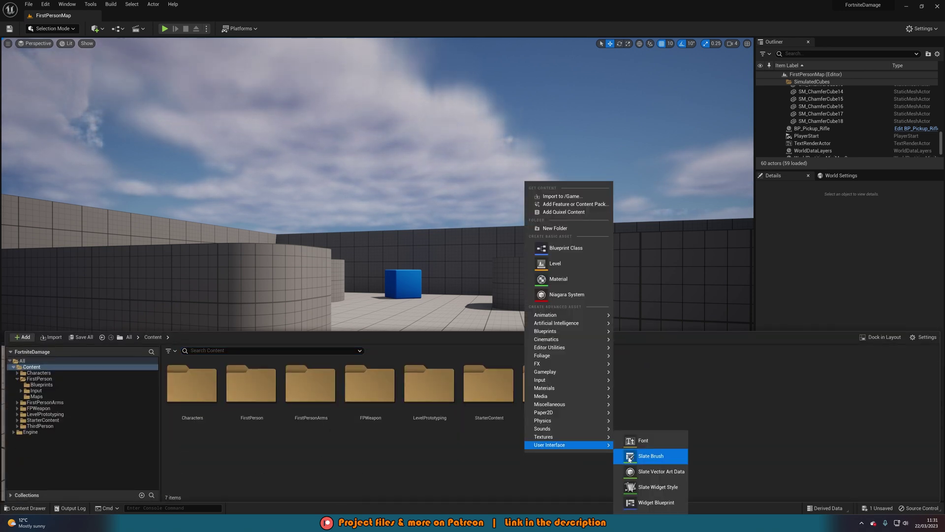
left_click(651, 502)
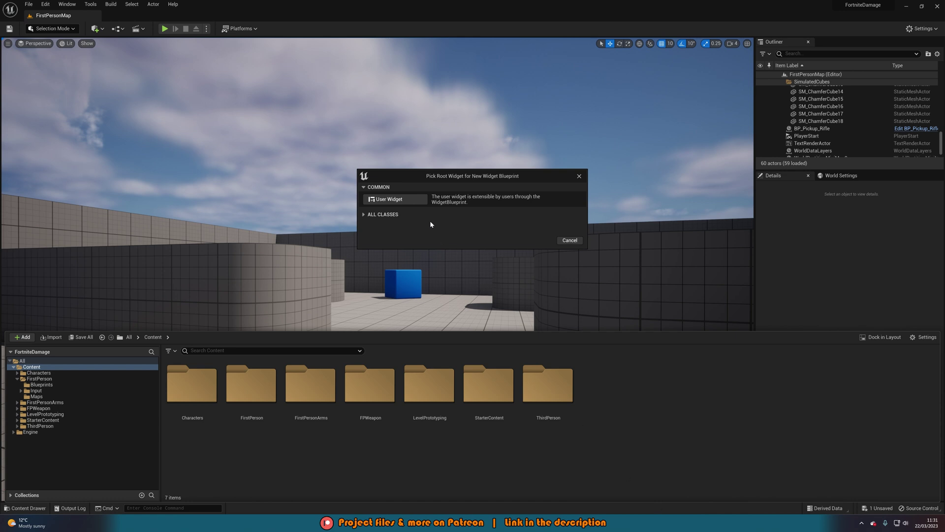
left_click(406, 199)
type("W_DmgAmt")
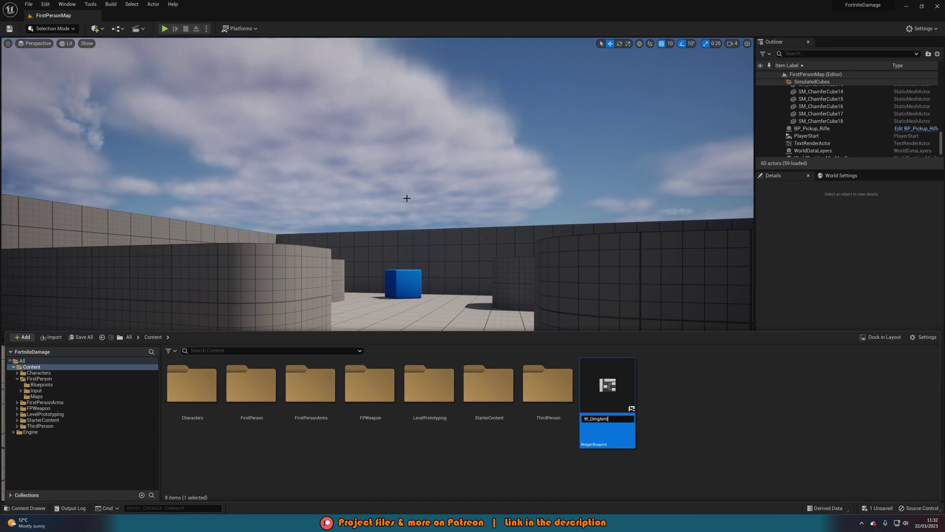
key("Return")
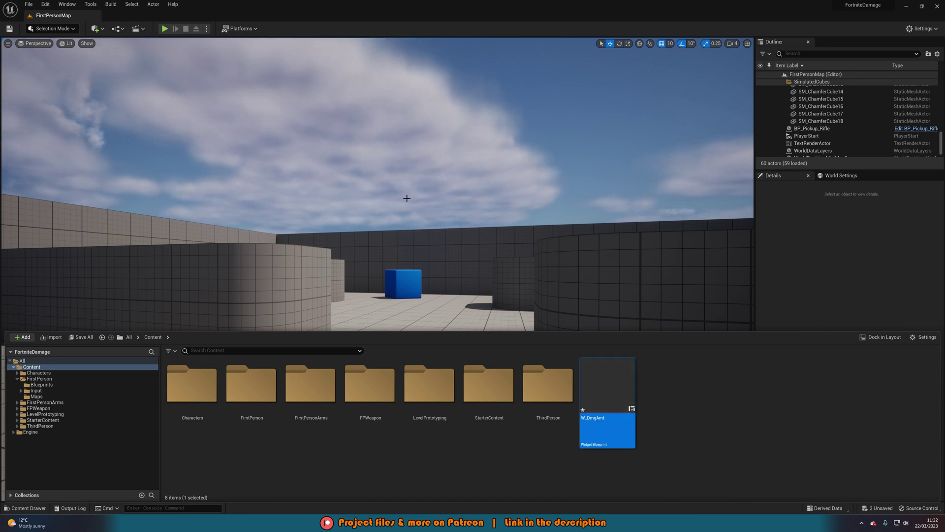
key("Return")
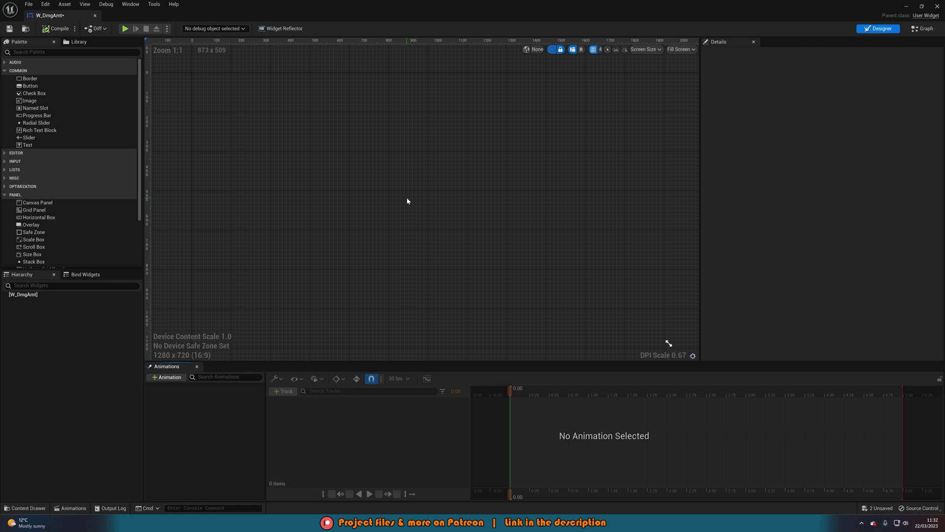
Add a Canvas Panel to the widget and place a Text block inside it
left_click_drag(37, 202, 61, 295)
left_click_drag(28, 145, 69, 302)
left_click(69, 307)
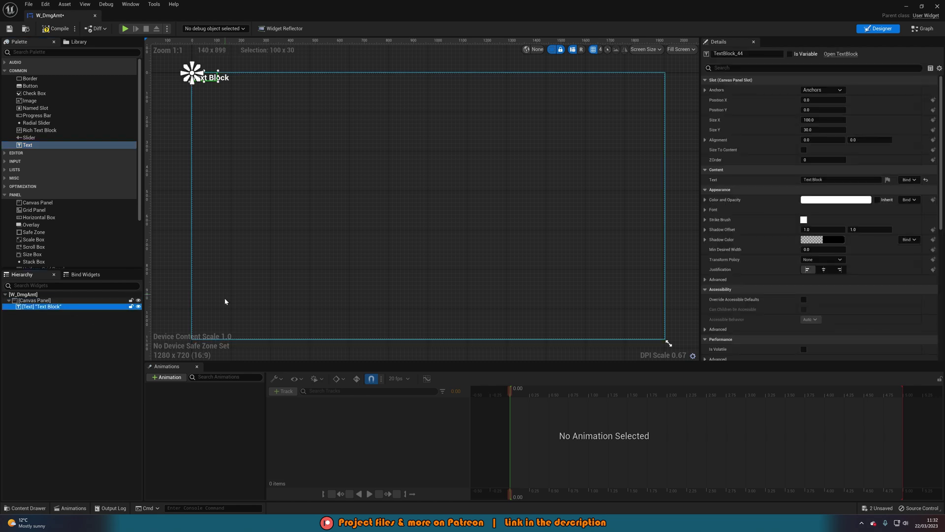
Anchor the text block to the canvas centre, with Position X and Y at 0 and Alignment at 0.5, 0.5
left_click(822, 89)
left_click(838, 143)
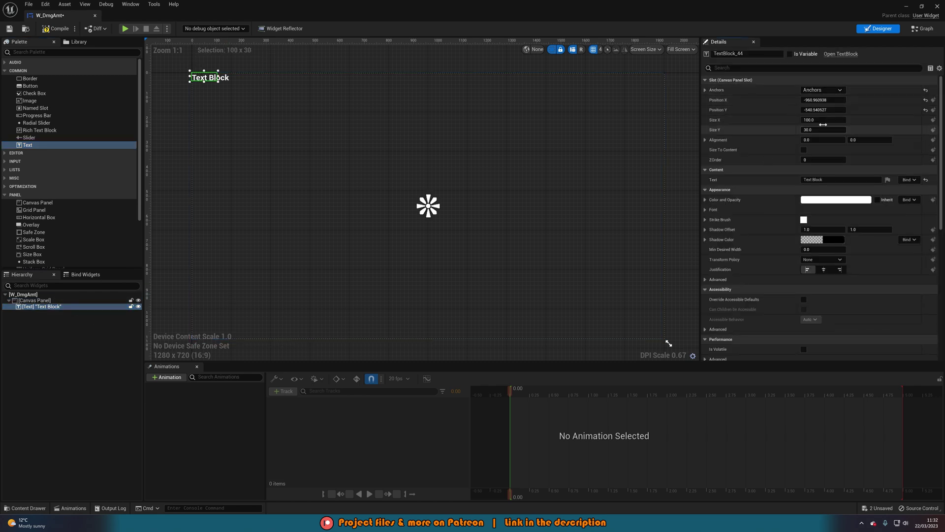
left_click(823, 100)
type("0")
key("Tab")
type("0")
key("Tab")
key("Tab")
key("Tab")
type(".5")
key("Tab")
type(".5")
key("Return")
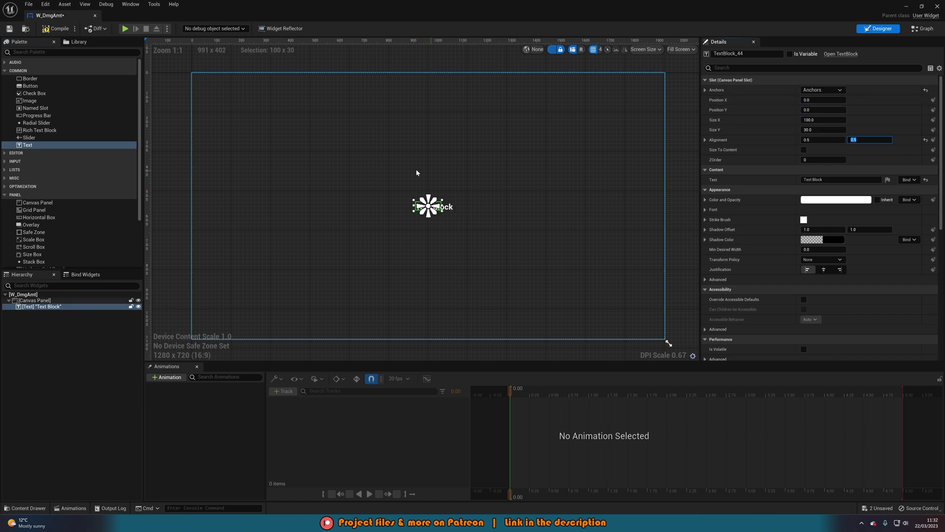
Enable Size To Content for the text block and centre its justification
left_click(804, 150)
left_click(825, 270)
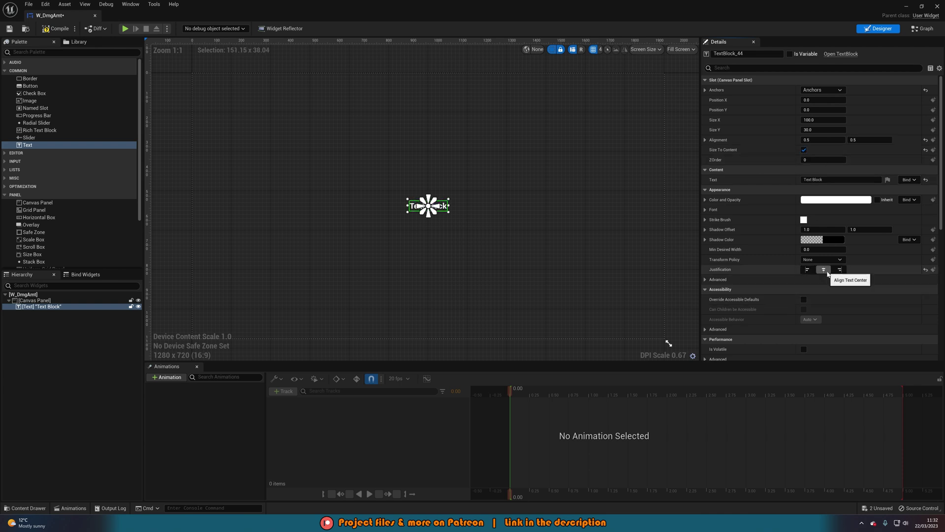
left_click(187, 245)
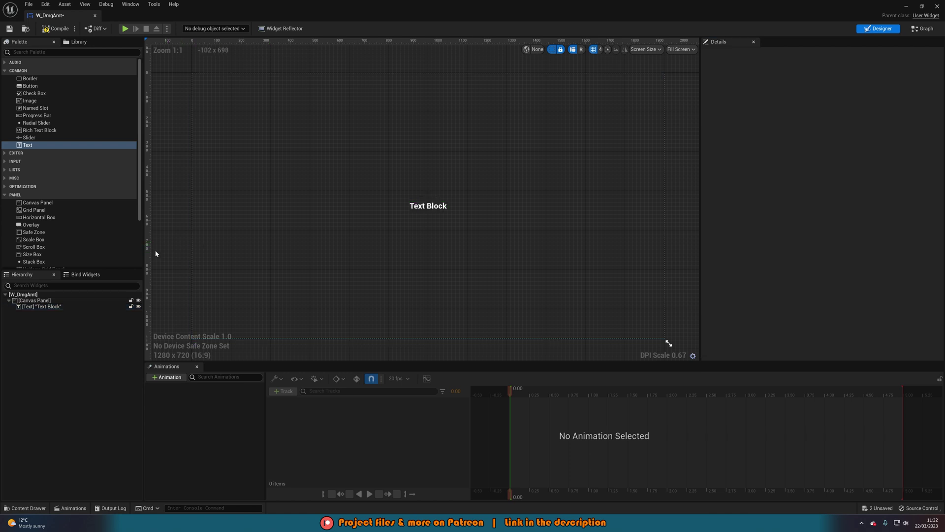
Set the text block's content to 100, then compile and save the widget
left_click(64, 306)
key("ctrl+a")
type("100")
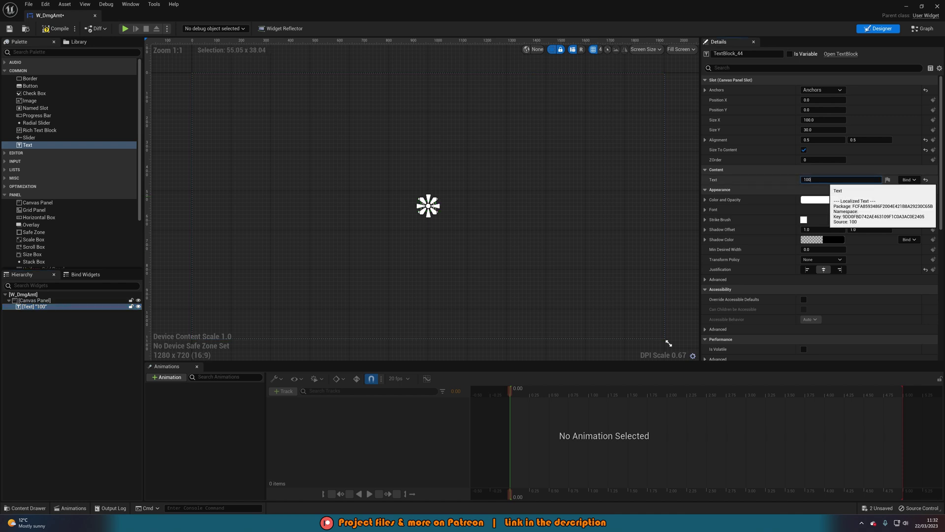
left_click(190, 196)
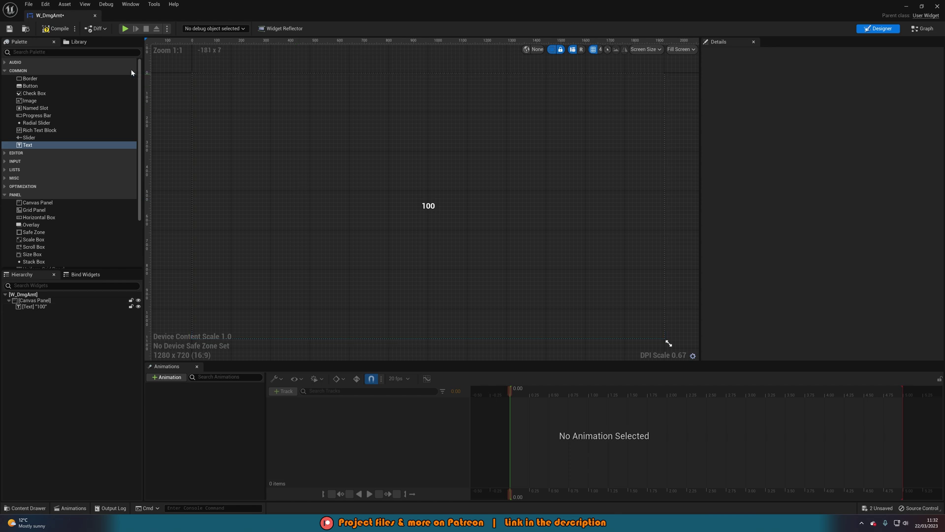
left_click(57, 28)
left_click(9, 28)
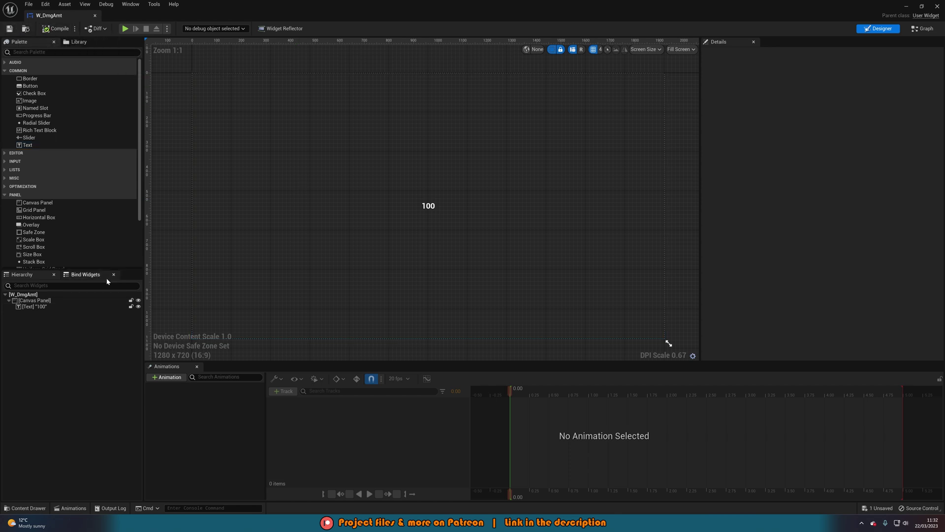
Set the Color and Opacity of the "100" text block to red
left_click(45, 306)
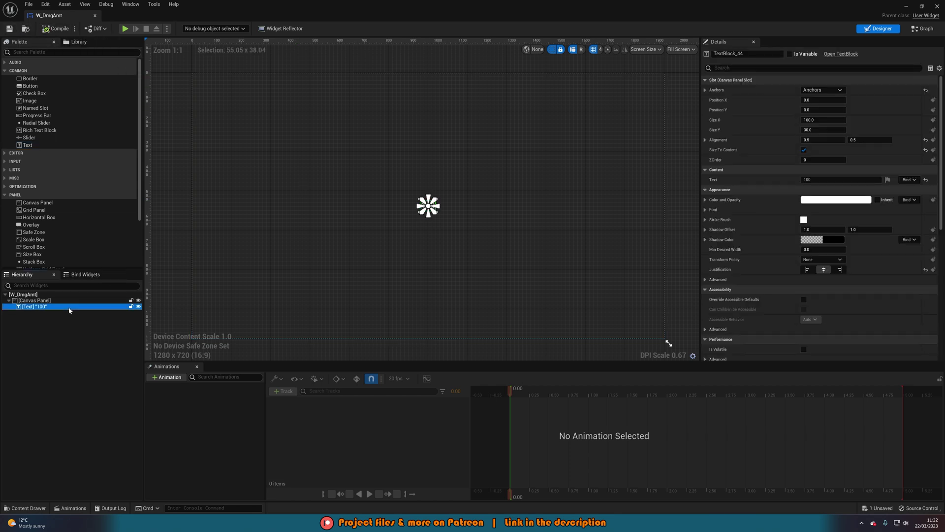
left_click(838, 199)
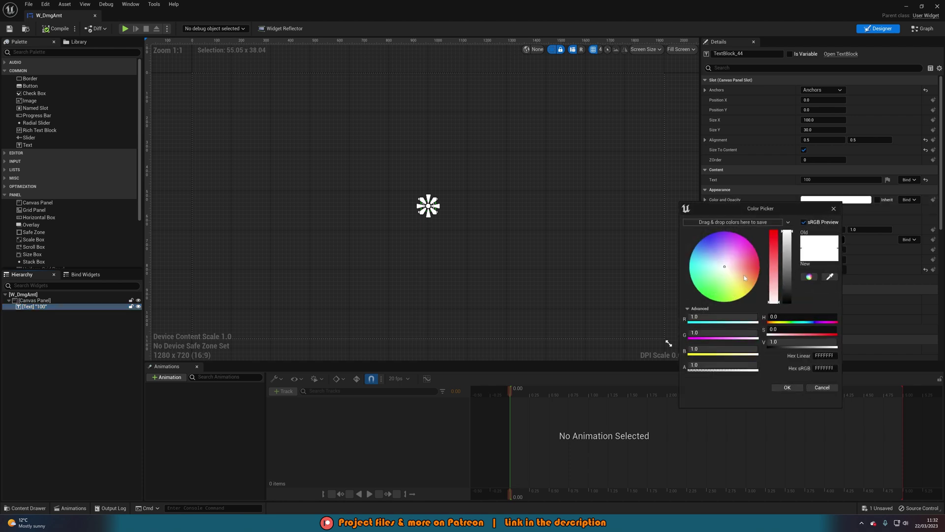
left_click_drag(745, 278, 796, 274)
left_click(799, 390)
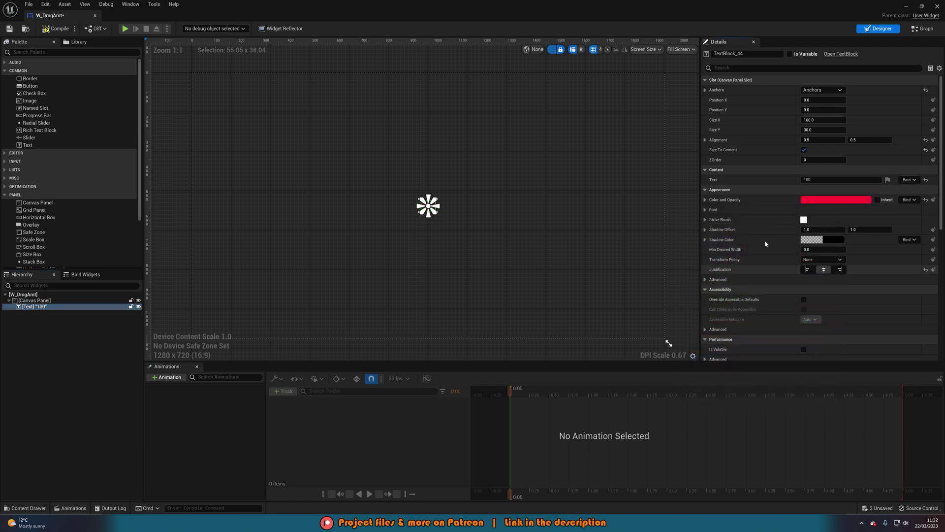
left_click(164, 152)
left_click(429, 206)
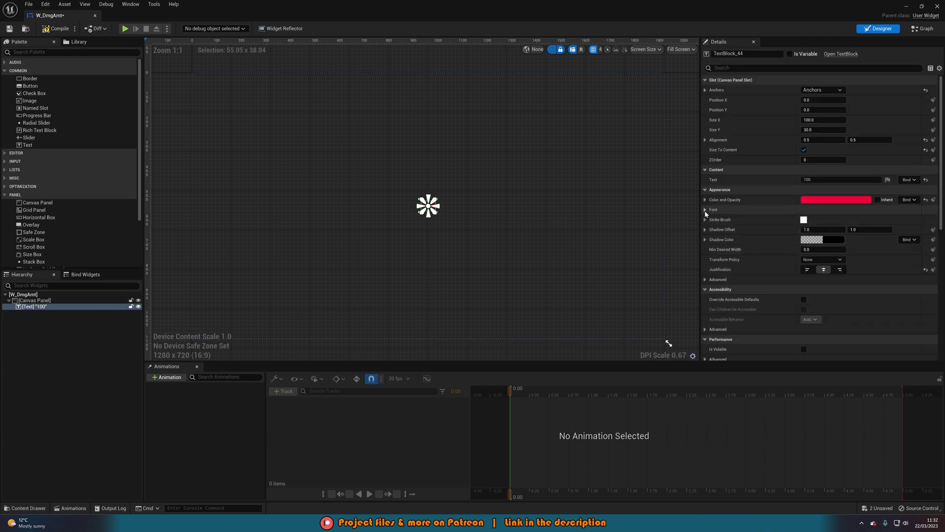
Give the text block's font an outline with Outline Size 1
left_click(706, 211)
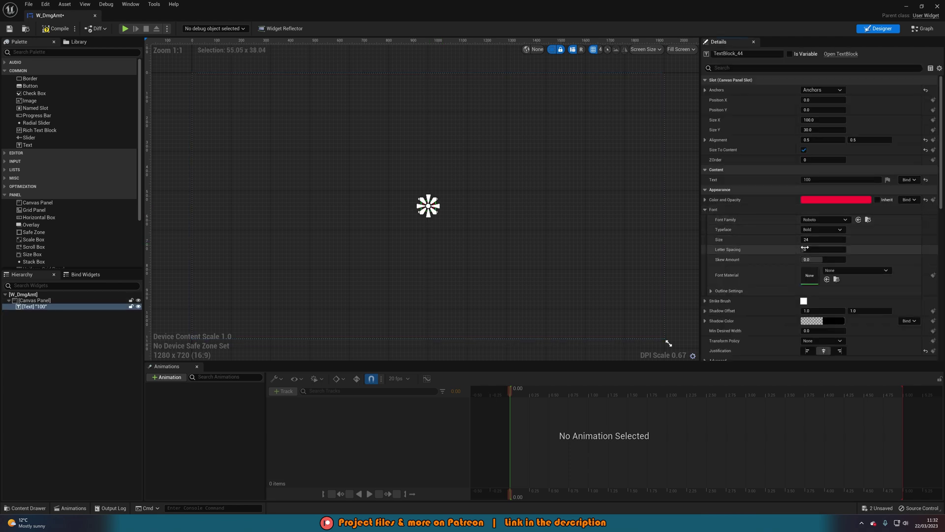
left_click(713, 291)
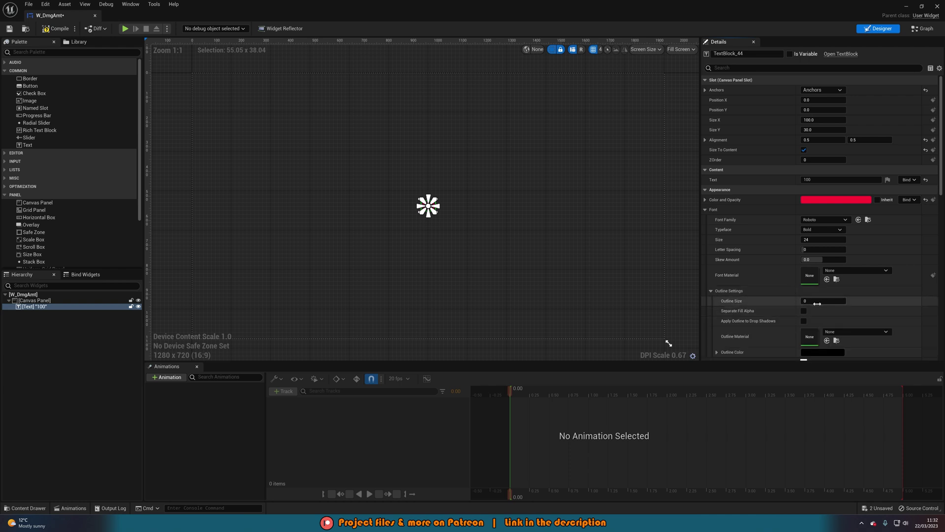
key("Return")
scroll(397, 181, "up", 7)
scroll(495, 233, "down", 9)
left_click(676, 225)
scroll(542, 212, "up", 3)
right_click_drag(543, 207, 522, 210)
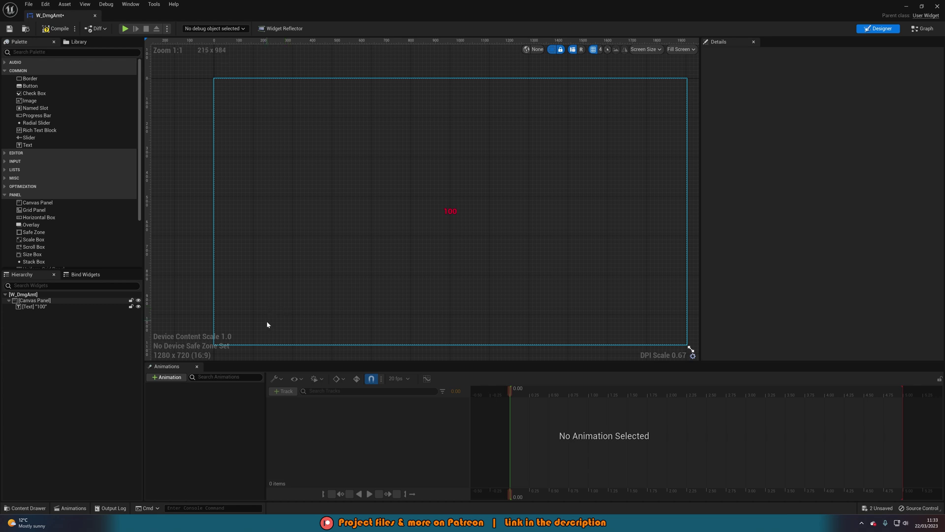
Create a widget animation named Fade
left_click(41, 307)
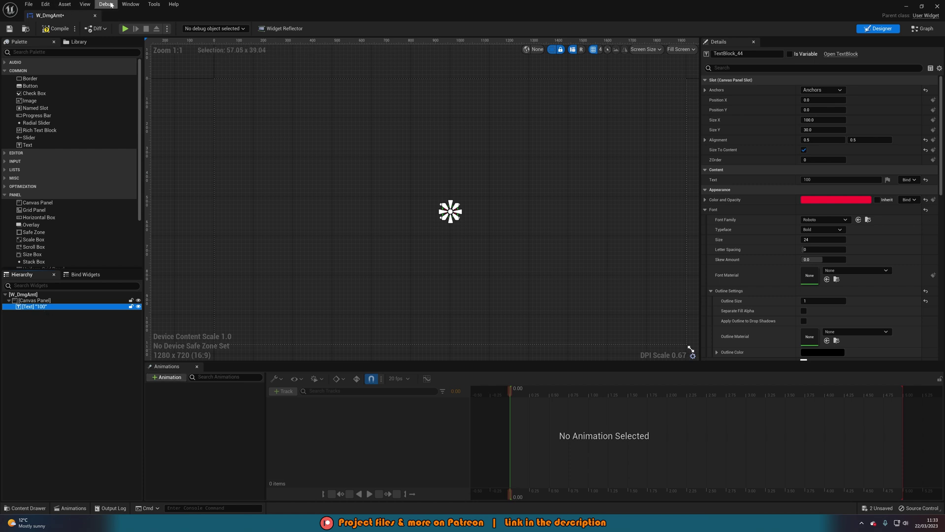
left_click(130, 4)
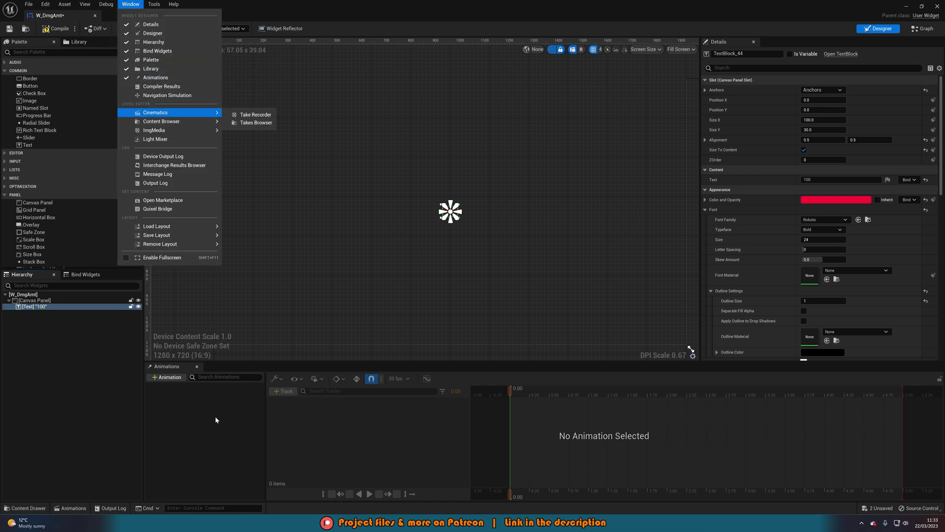
left_click(175, 379)
type("Fade")
key("Return")
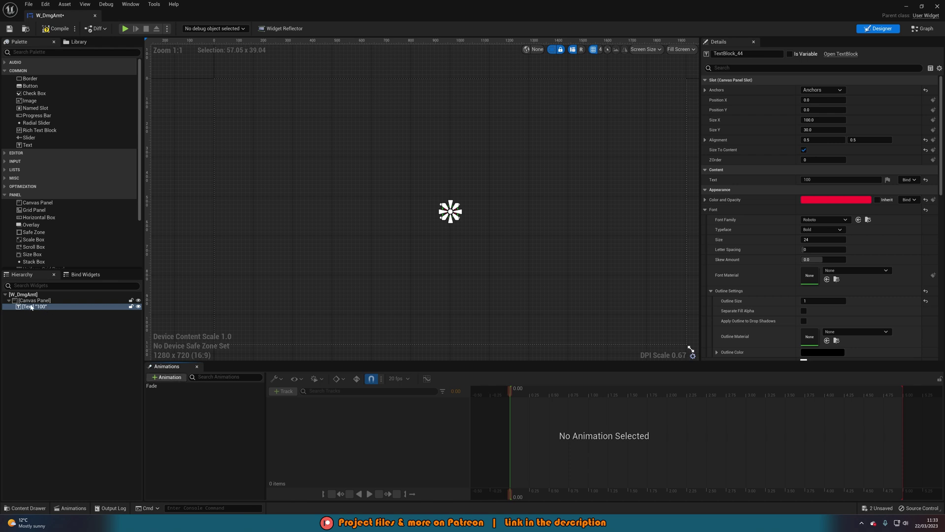
Add the text block to the Fade animation and give it a Render Opacity track
left_click(161, 386)
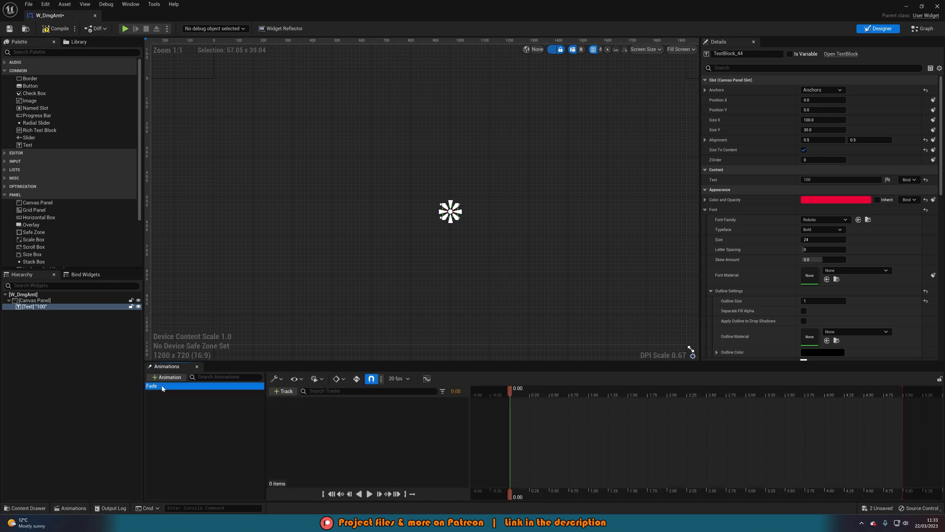
left_click(285, 392)
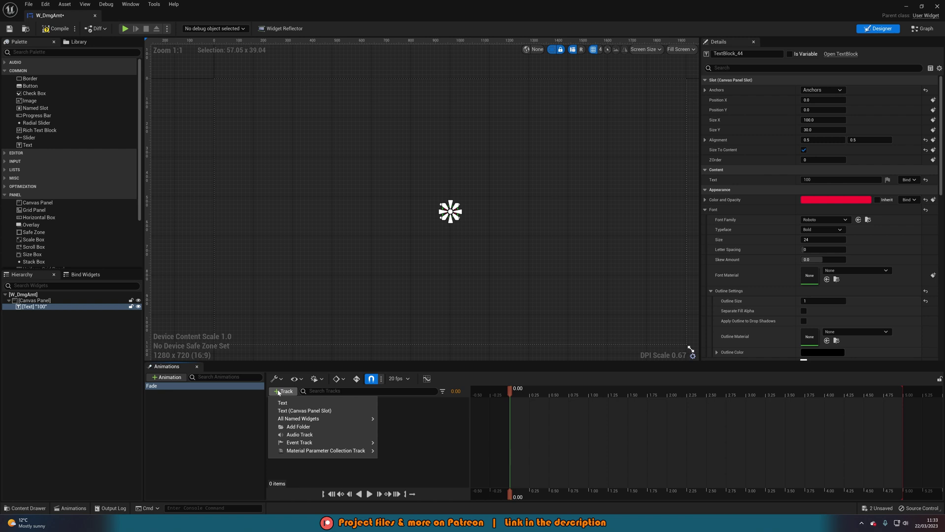
left_click(288, 403)
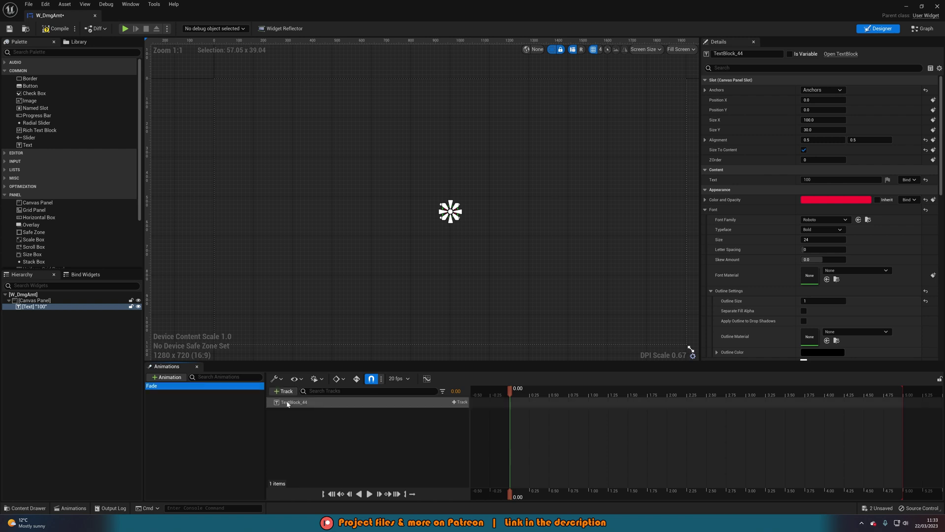
left_click(460, 402)
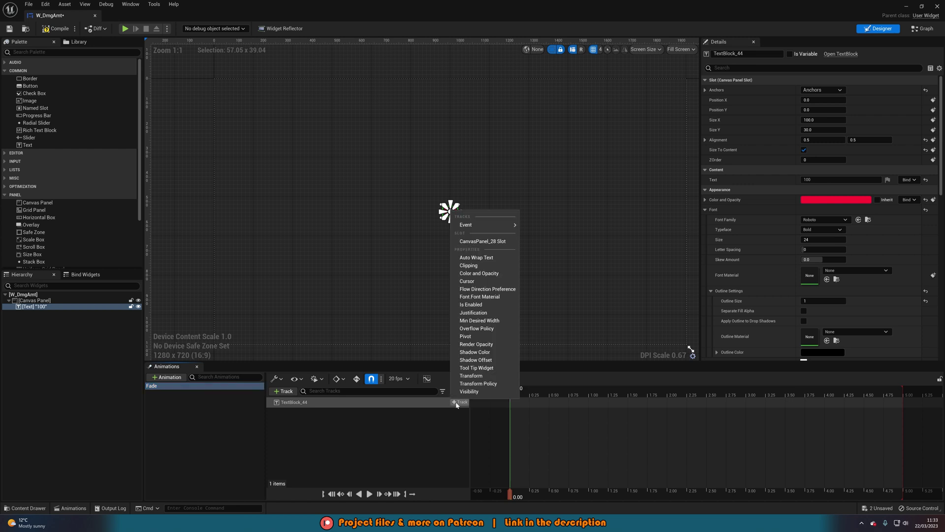
left_click(490, 345)
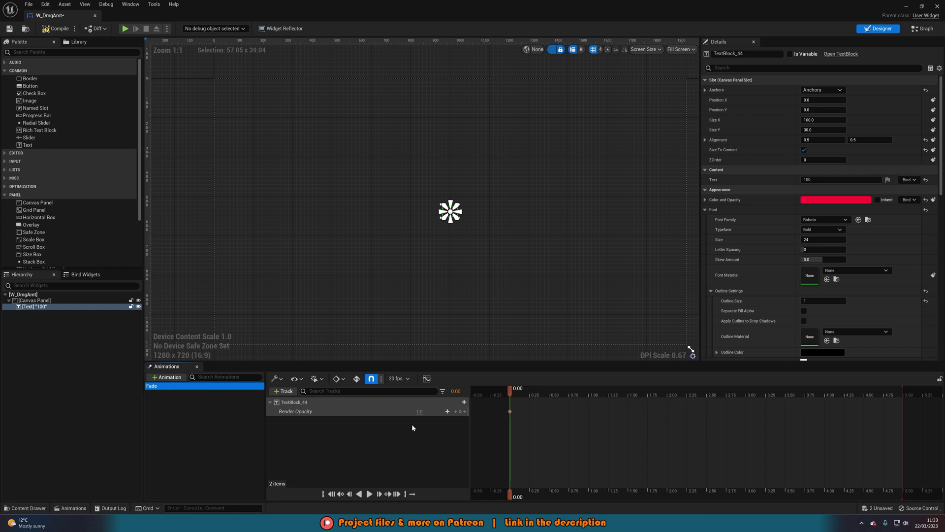
End the Fade animation at 1.00 and key Render Opacity 0 at 0.00, 1 at about 0.15 and 0.75, and 0 at 1.00
left_click(419, 411)
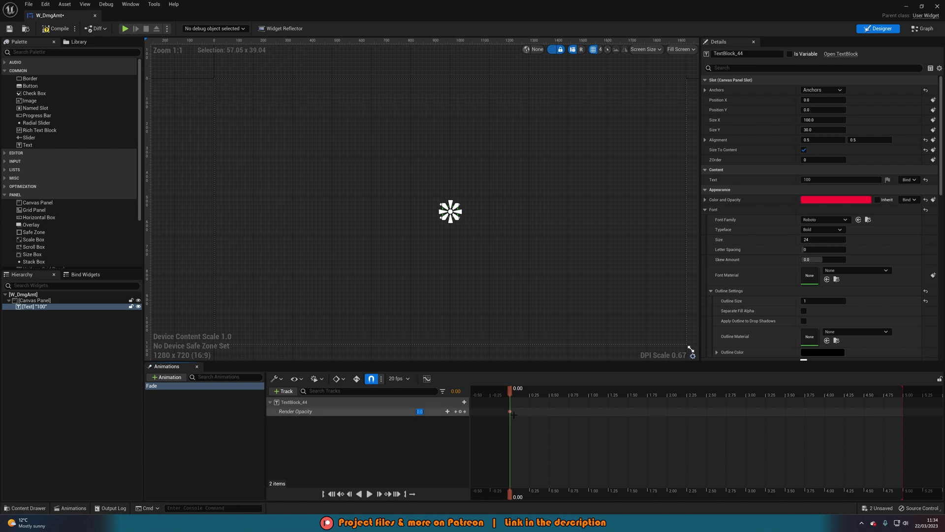
left_click_drag(511, 411, 587, 412)
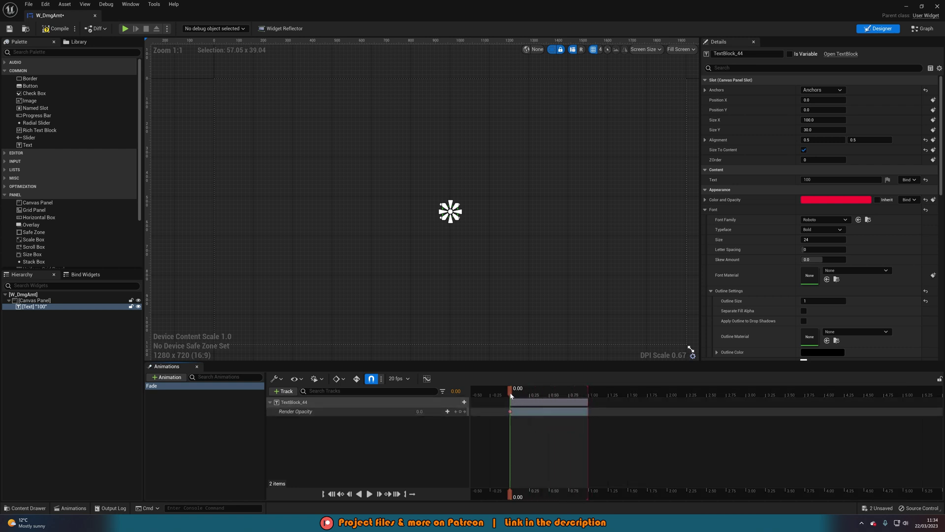
left_click_drag(514, 396, 522, 395)
left_click_drag(525, 391, 571, 393)
left_click(460, 414)
left_click_drag(570, 392, 588, 392)
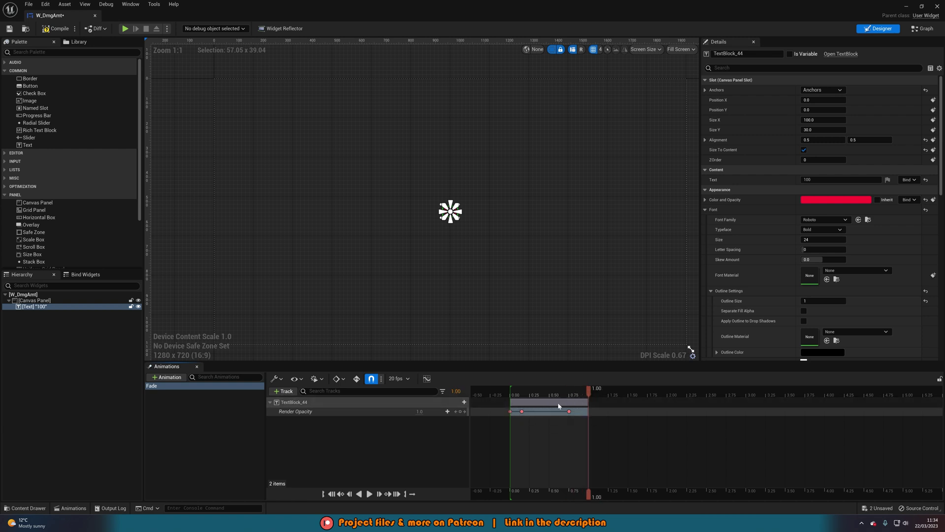
left_click(420, 411)
key("Return")
Play the Fade animation from the start to preview how the damage text fades in and out
left_click_drag(589, 393, 511, 394)
key("space")
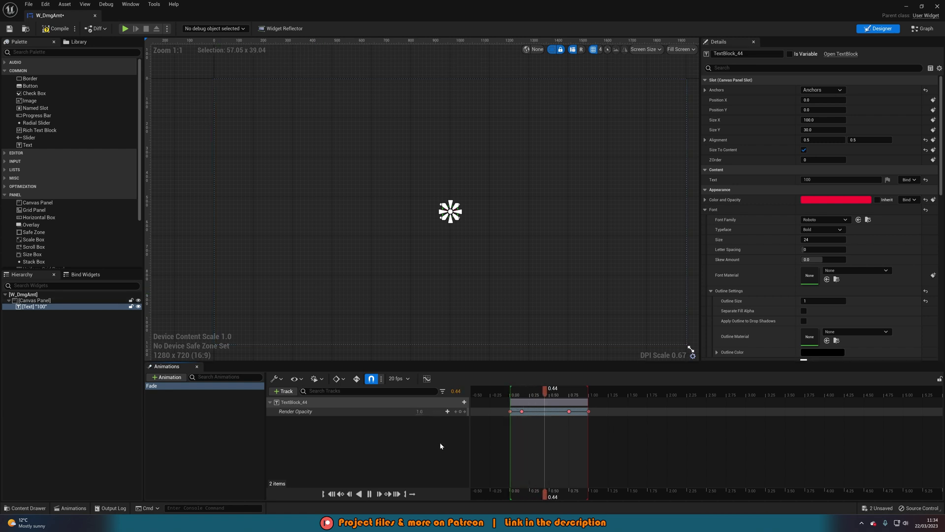
left_click_drag(591, 389, 510, 389)
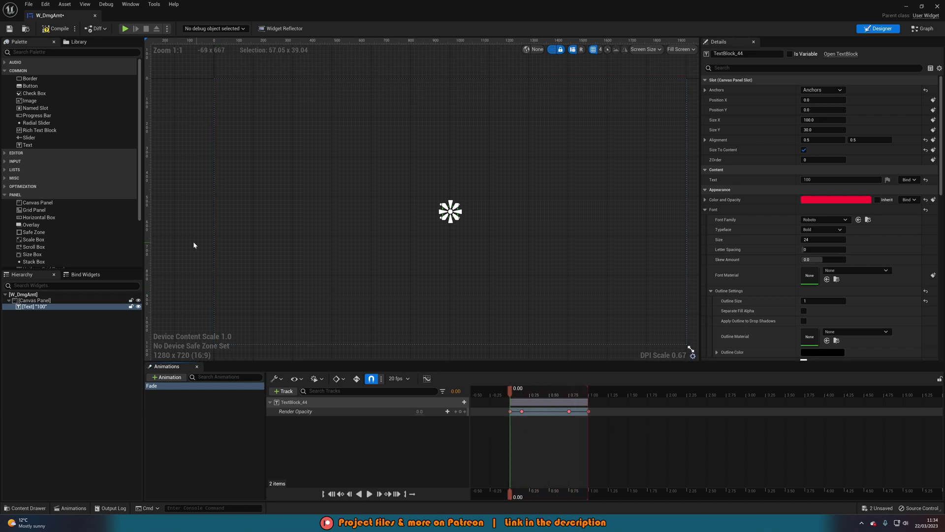
left_click(198, 246)
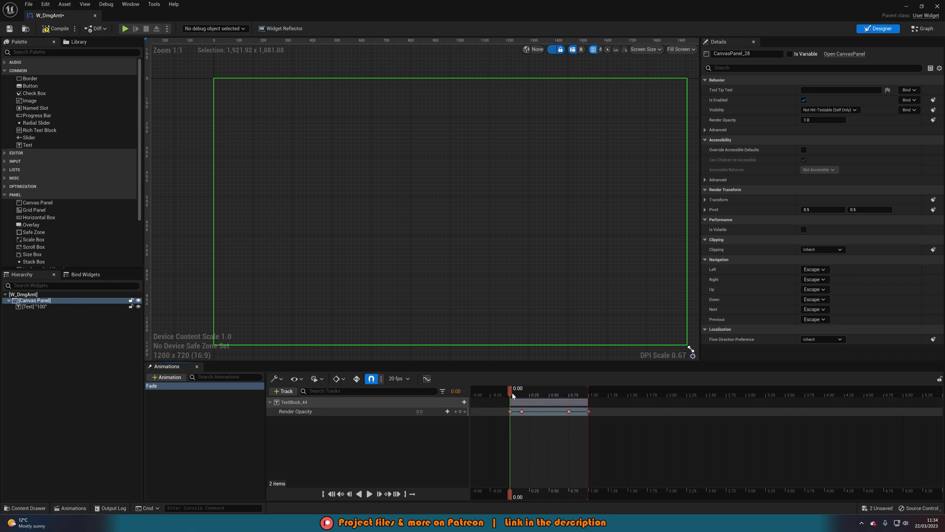
key("space")
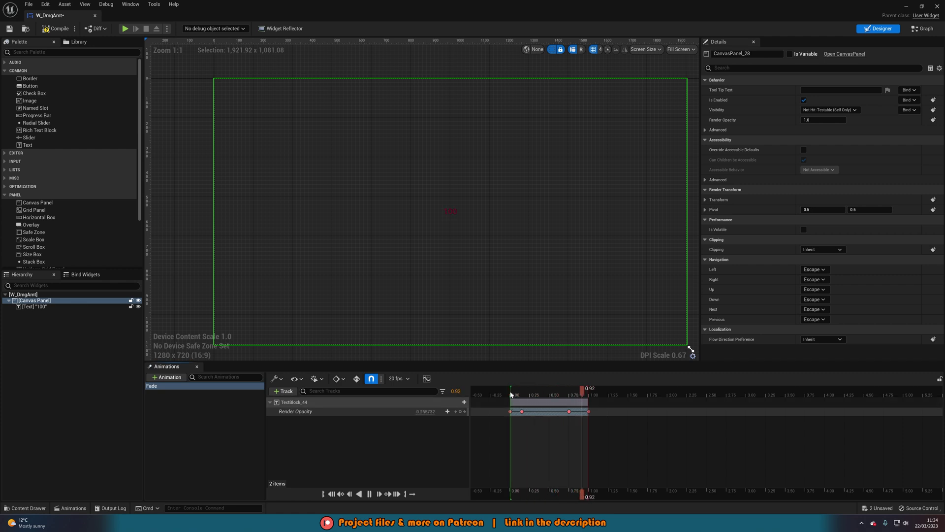
left_click(511, 394)
key("space")
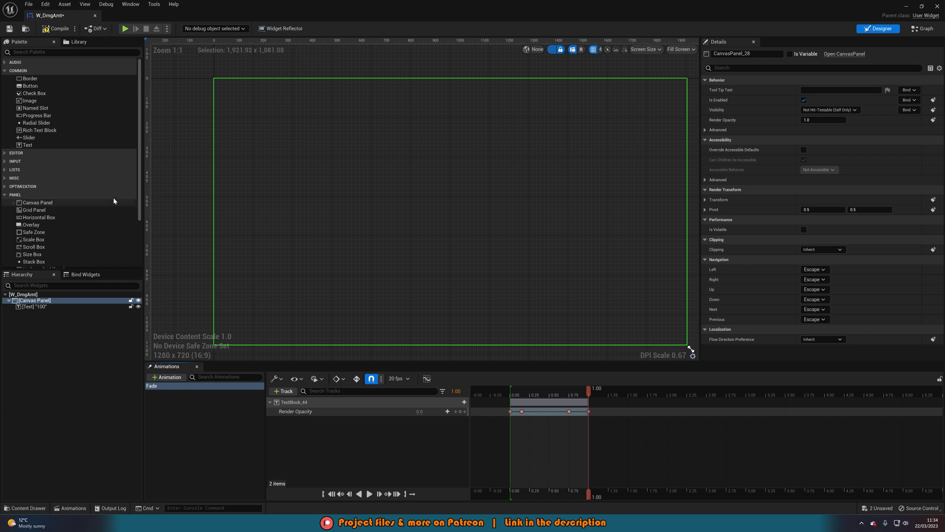
Compile and save the widget and replay part of the Fade animation
left_click(55, 28)
left_click(10, 29)
key("space")
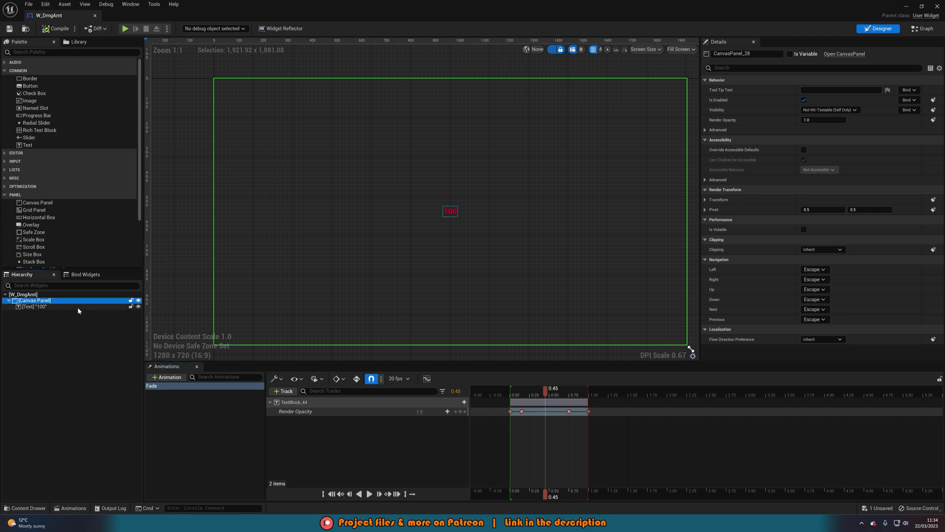
Create a binding function for the text block's Text content
left_click(78, 307)
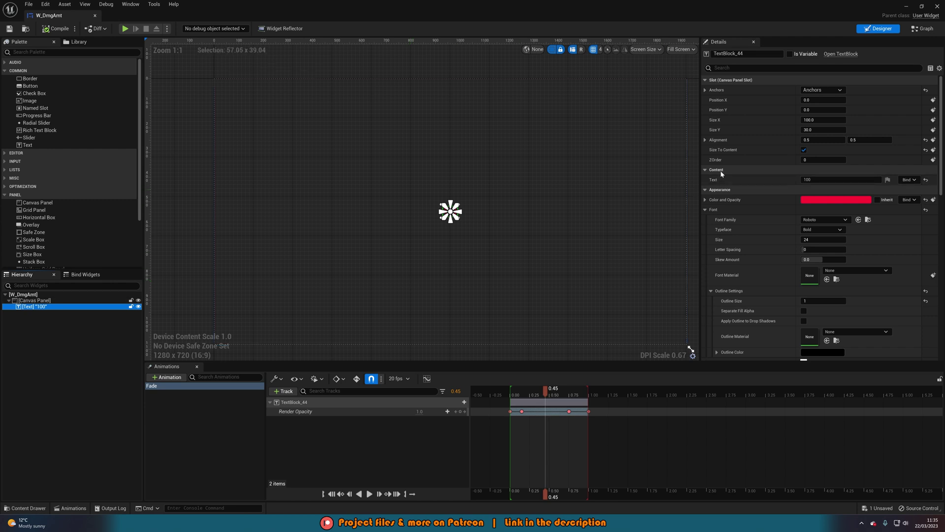
left_click(911, 180)
left_click(916, 197)
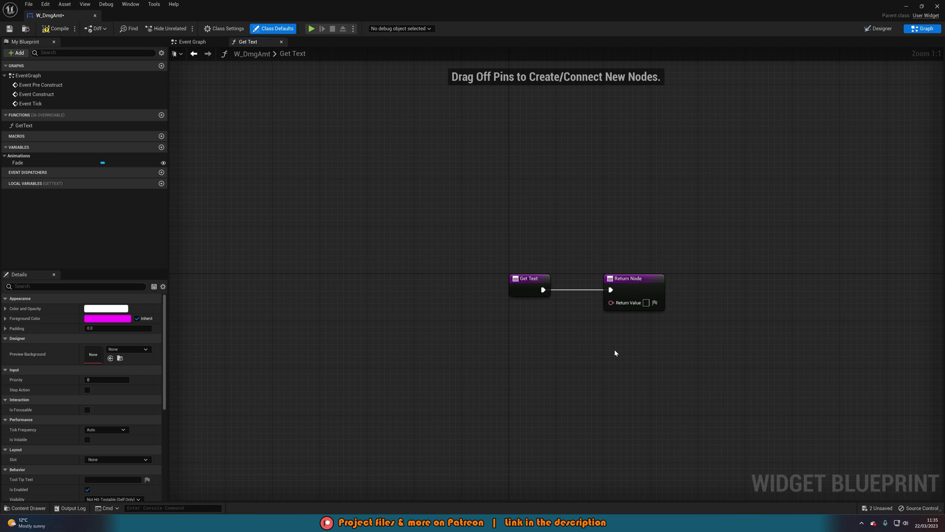
right_click_drag(615, 350, 550, 301)
Add a Float variable named DmgAmt to the widget
left_click(161, 147)
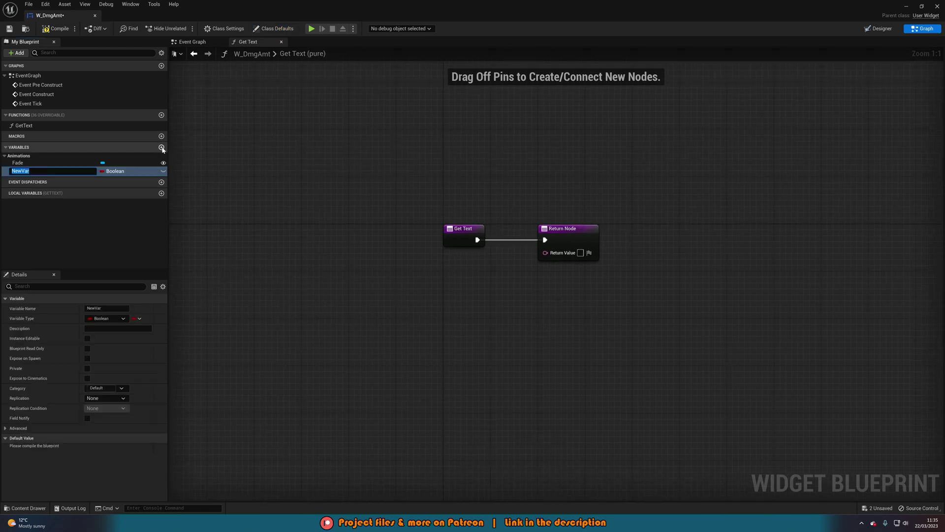
type("DmgAmt")
key("Return")
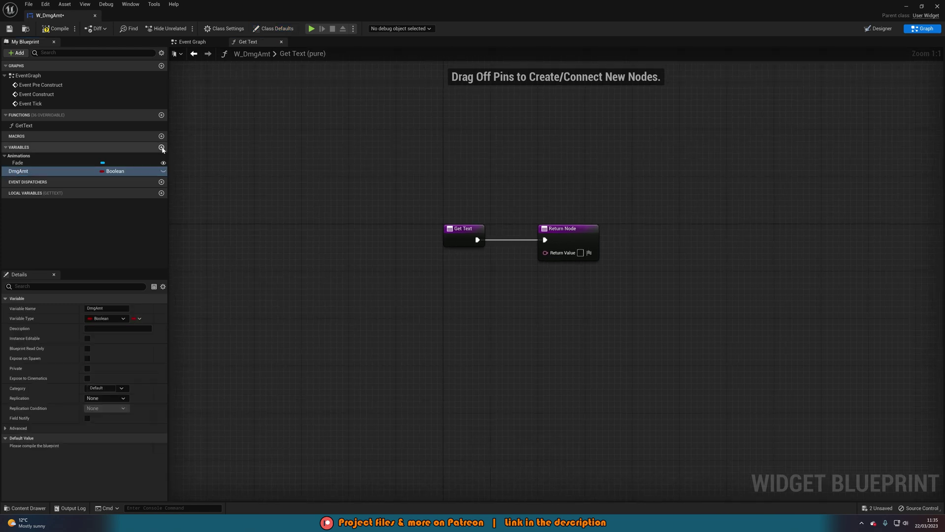
left_click(111, 318)
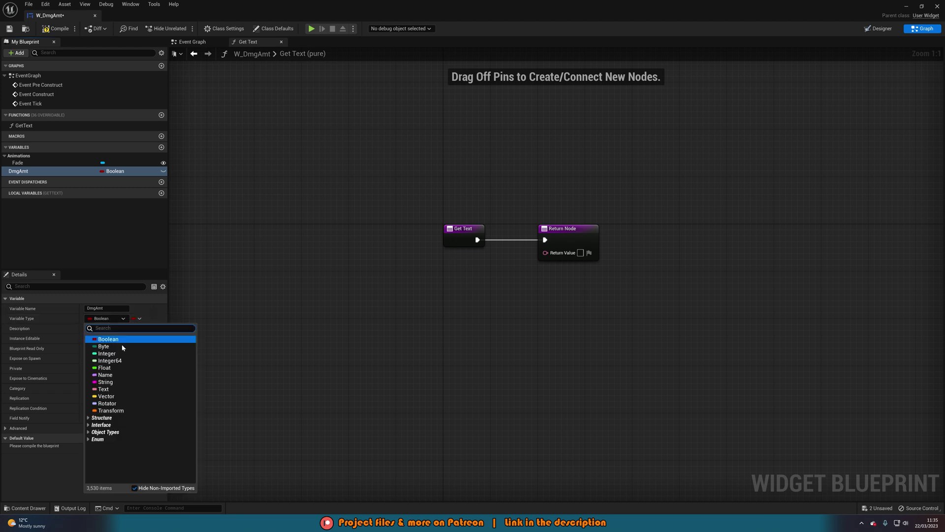
left_click(111, 367)
Feed DmgAmt through a To Text (Float) conversion into the Get Text return value, then compile and save
left_click_drag(74, 171, 546, 252, "ctrl")
left_click_drag(489, 267, 497, 291)
left_click_drag(350, 291, 463, 279)
left_click_drag(486, 276, 493, 266)
left_click(584, 317)
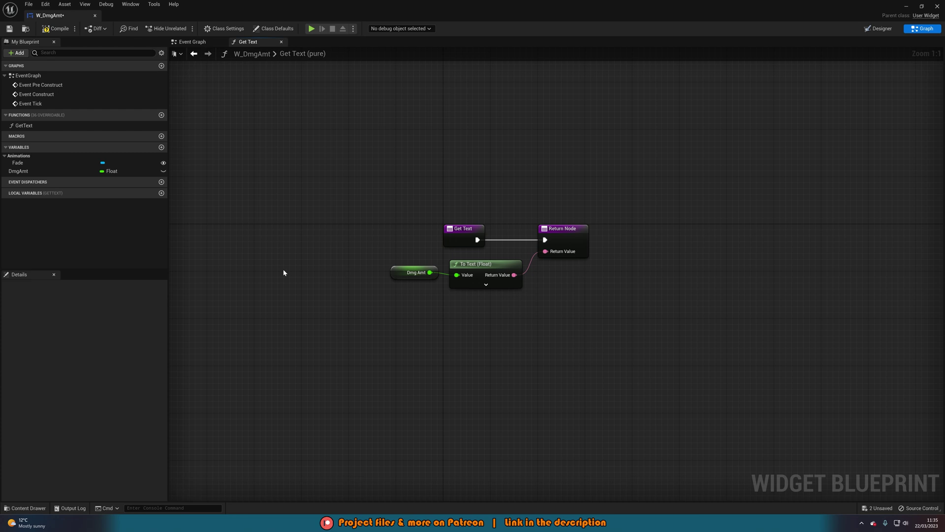
left_click(55, 28)
left_click(9, 28)
Delete the Event Pre Construct and Event Tick nodes from the Event Graph, keeping Event Construct
left_click(194, 53)
left_click(465, 202)
key("Delete")
left_click(475, 360)
key("Delete")
left_click_drag(476, 277, 476, 199)
left_click(565, 269)
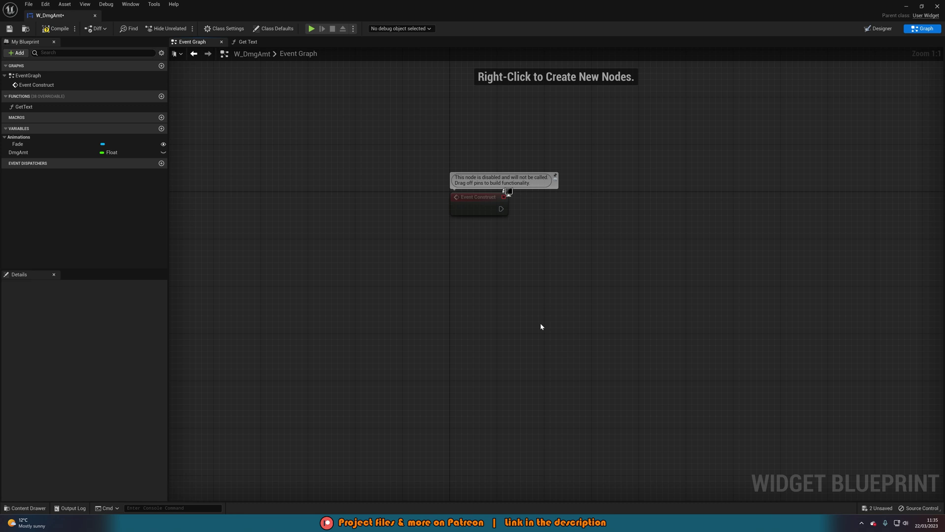
right_click_drag(627, 257, 520, 259)
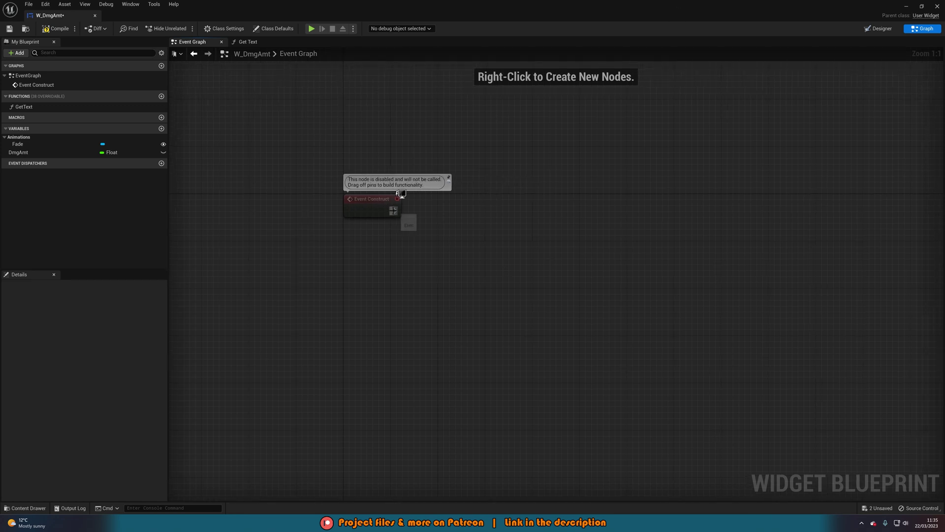
Connect Event Construct to a Play Animation Forward node that uses Fade as its In Animation
left_click_drag(17, 144, 453, 219)
type("play ani")
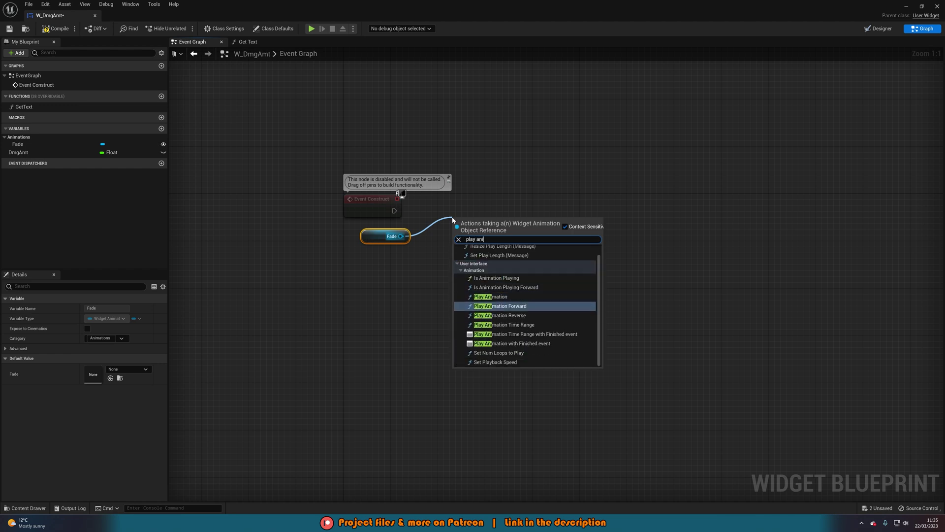
left_click(499, 305)
left_click_drag(457, 234, 394, 211)
left_click_drag(480, 221, 446, 205)
left_click(375, 236)
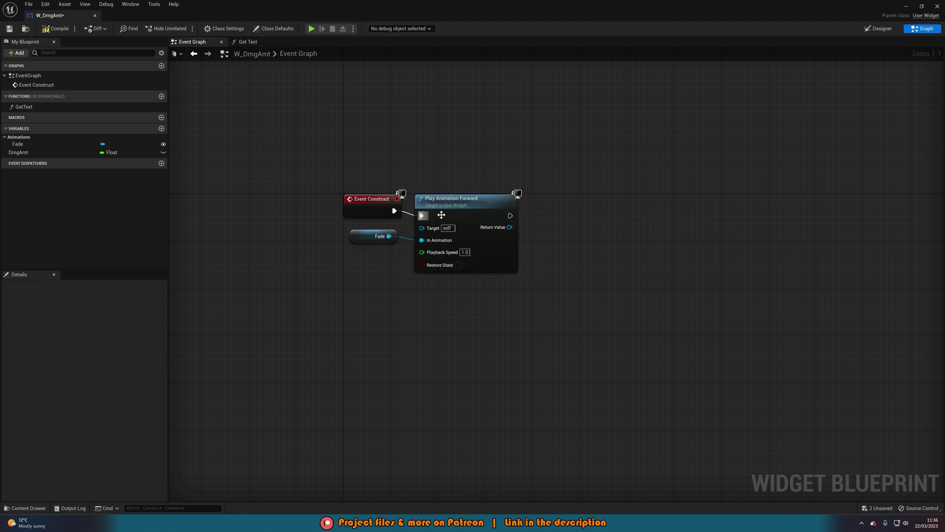
Straighten the connection from Event Construct to Play Animation Forward, and compile and save the widget
right_click(400, 214)
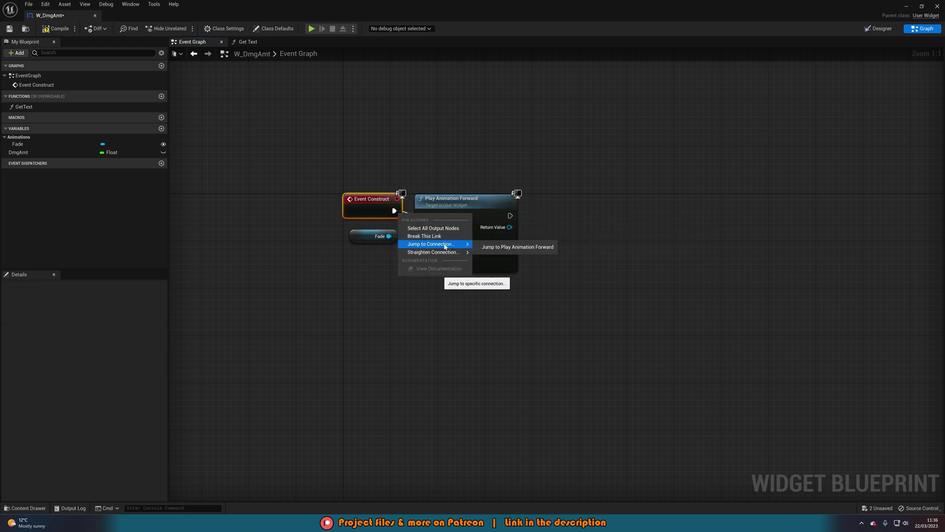
mouse_move(433, 252)
left_click(496, 263)
left_click(56, 30)
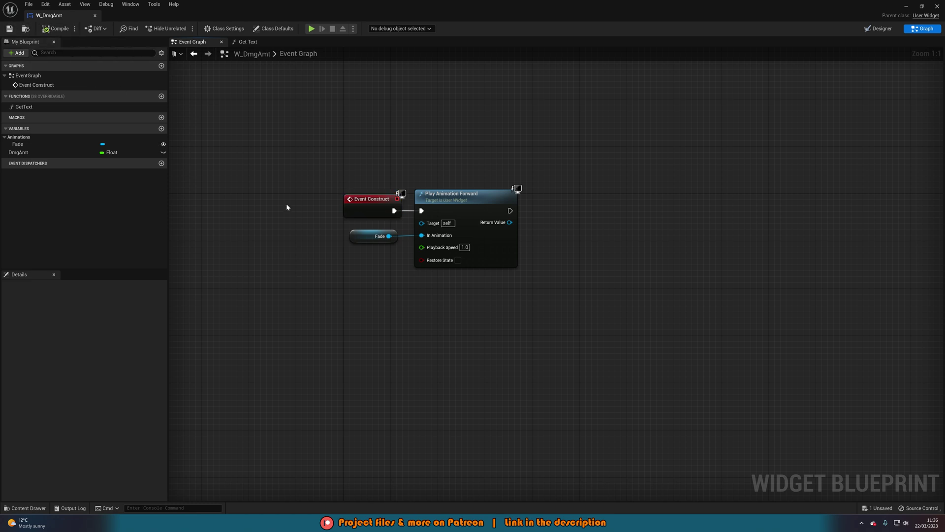